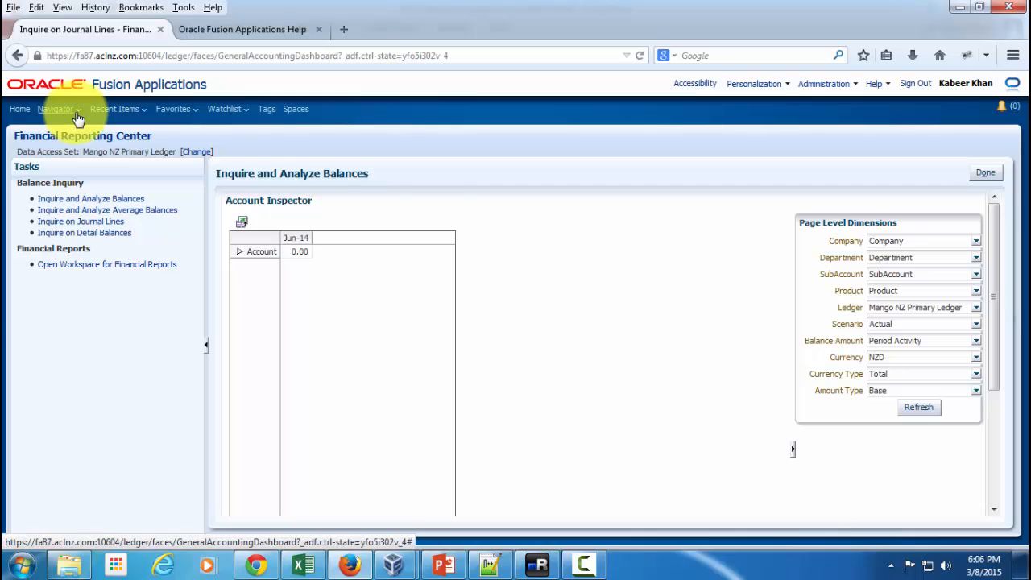
# Step: Go to Scheduled Processes and start scheduling a new process
pyautogui.click(78, 115)
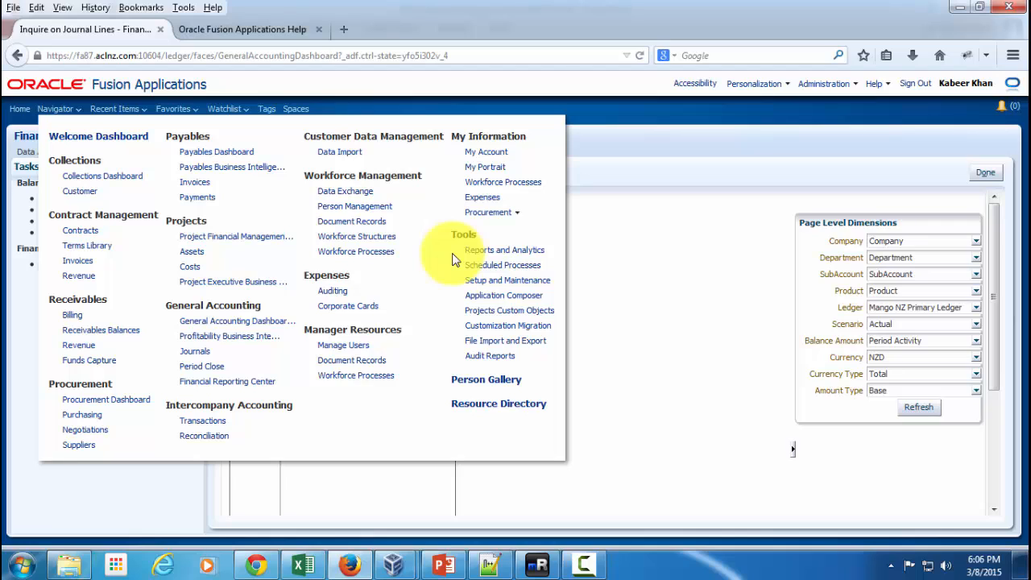
pyautogui.click(522, 265)
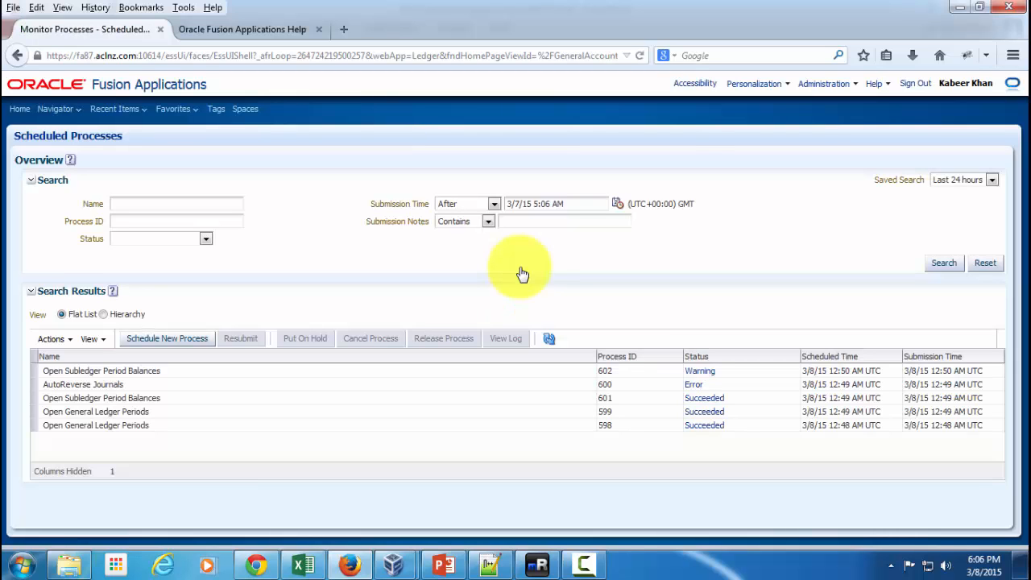
pyautogui.click(165, 339)
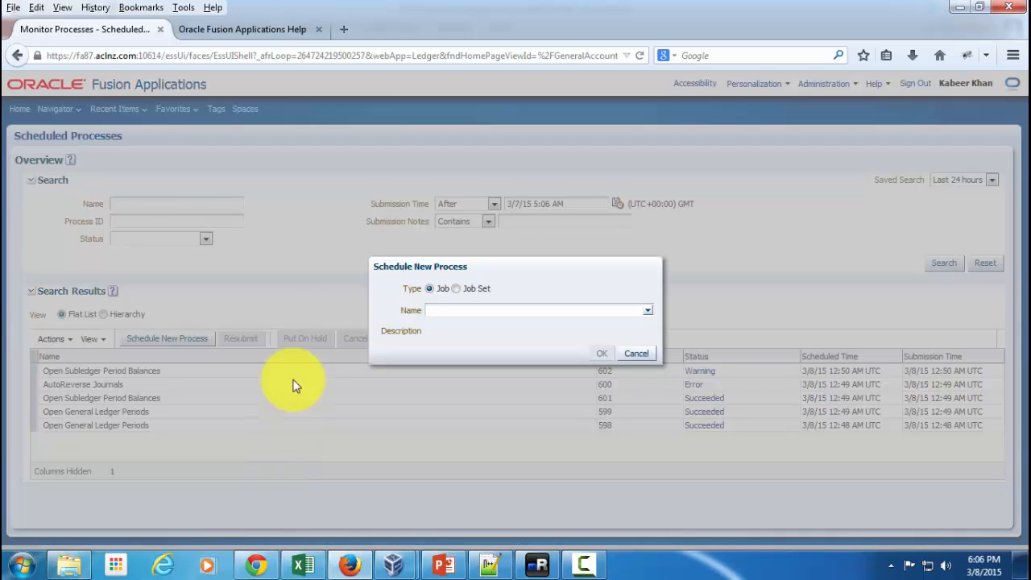
# Step: Browse the available job names for the new process and open the full job name search
pyautogui.click(649, 311)
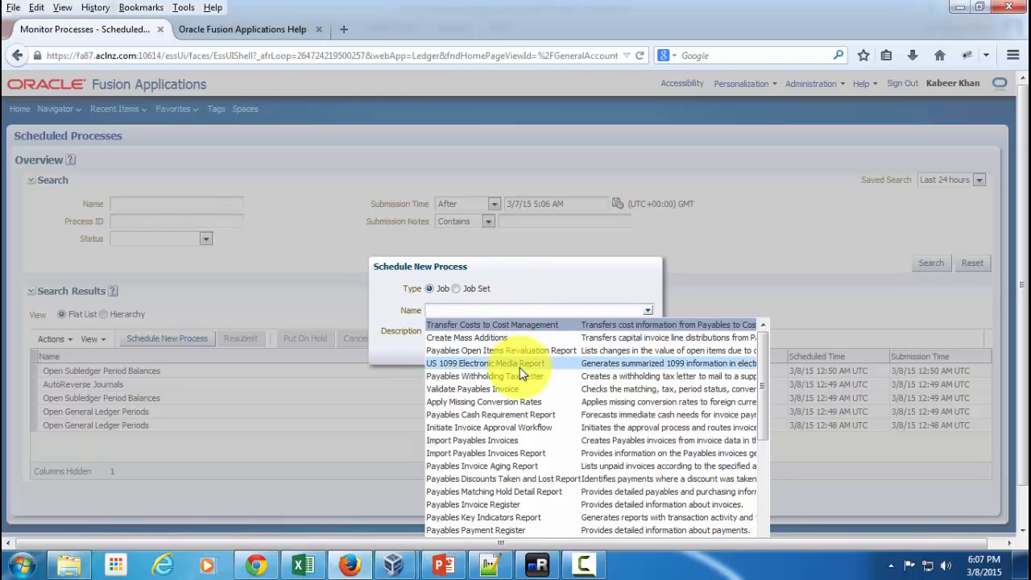
pyautogui.scroll(-1, 519, 367)
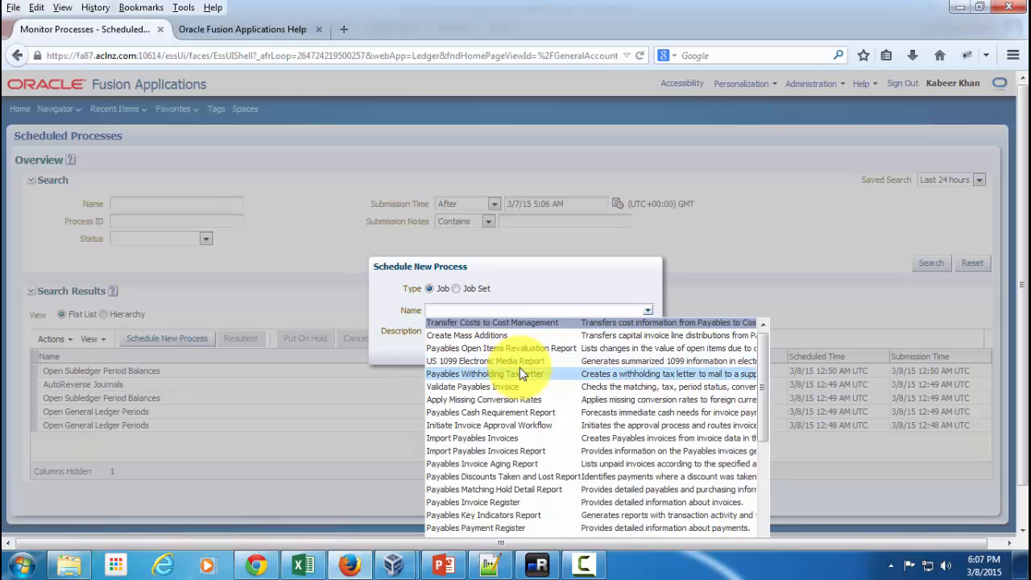
pyautogui.scroll(-1, 644, 393)
pyautogui.moveTo(756, 351); pyautogui.dragTo(758, 447)
pyautogui.scroll(-1, 1017, 363)
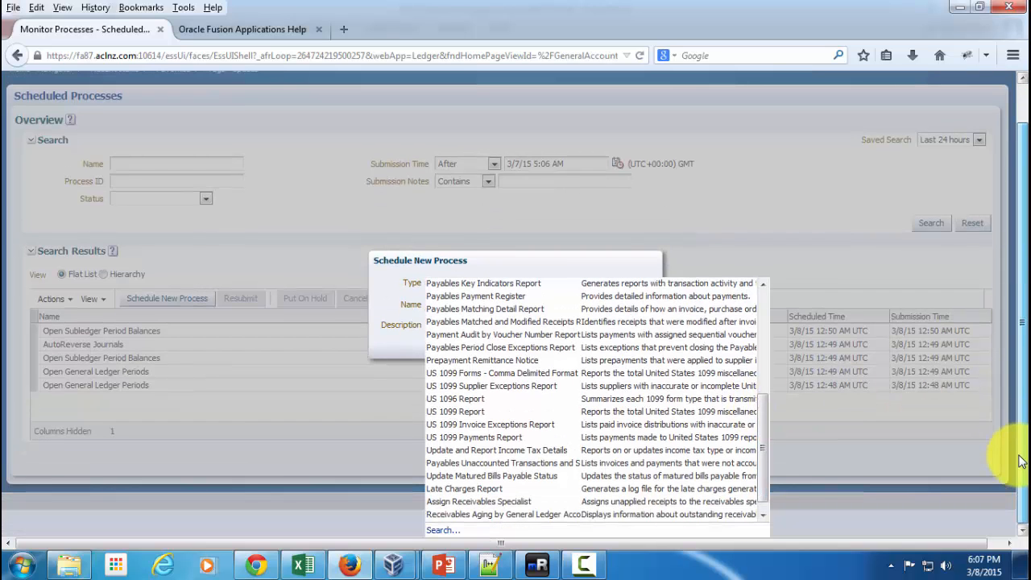
pyautogui.click(439, 531)
# Step: Search the job names for GL
pyautogui.click(471, 193)
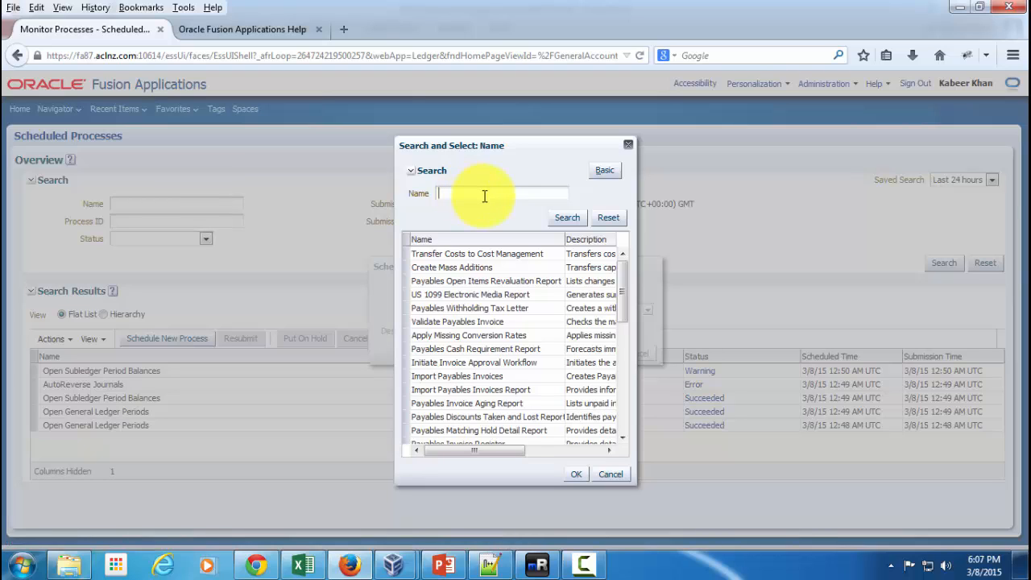
pyautogui.write('GL')
pyautogui.click(569, 222)
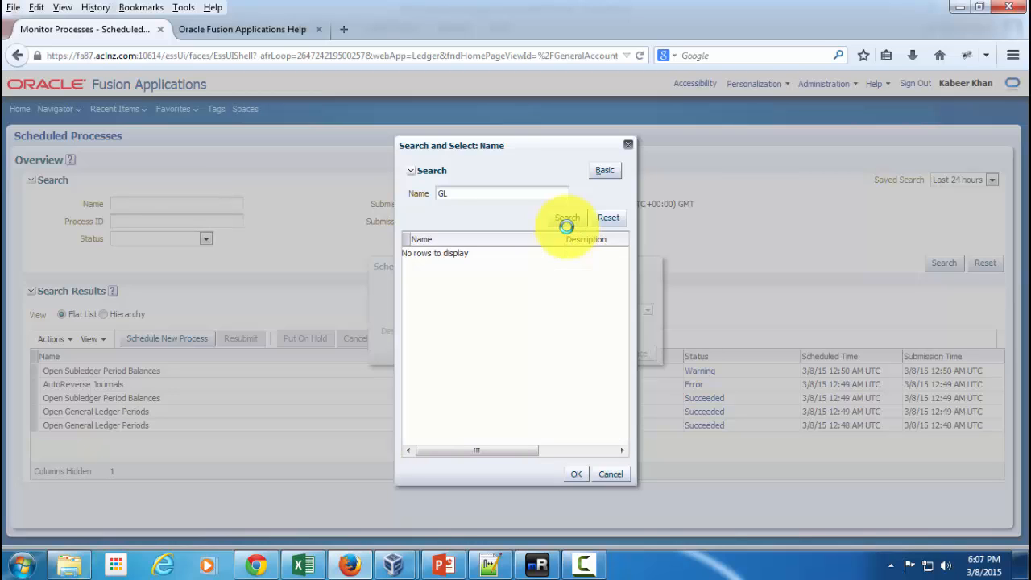
# Step: Replace the job name search term with %Ledger% and run the search
pyautogui.click(469, 193)
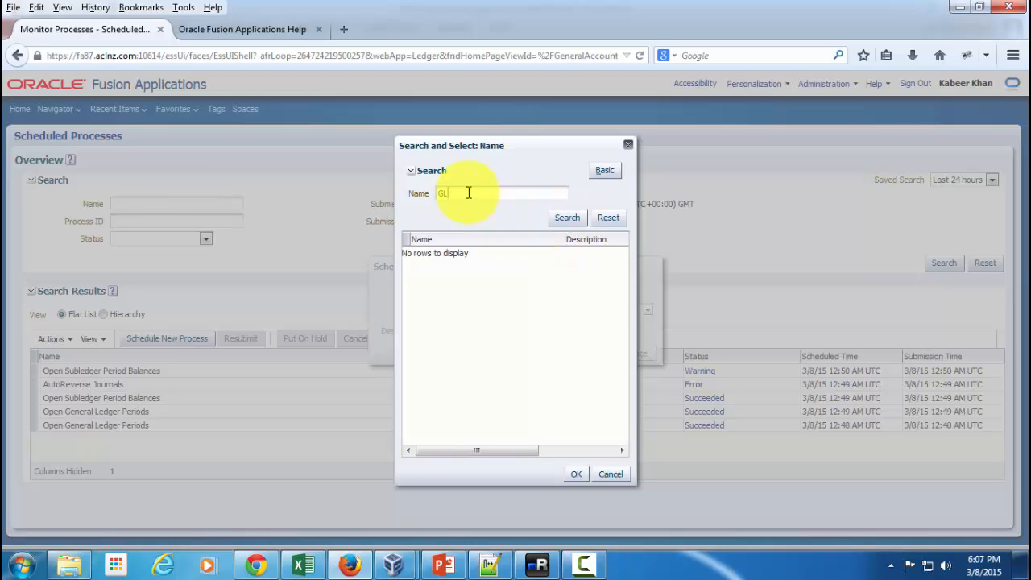
pyautogui.press('BackSpace')
pyautogui.press('BackSpace')
pyautogui.write('%Ledger%')
pyautogui.click(567, 217)
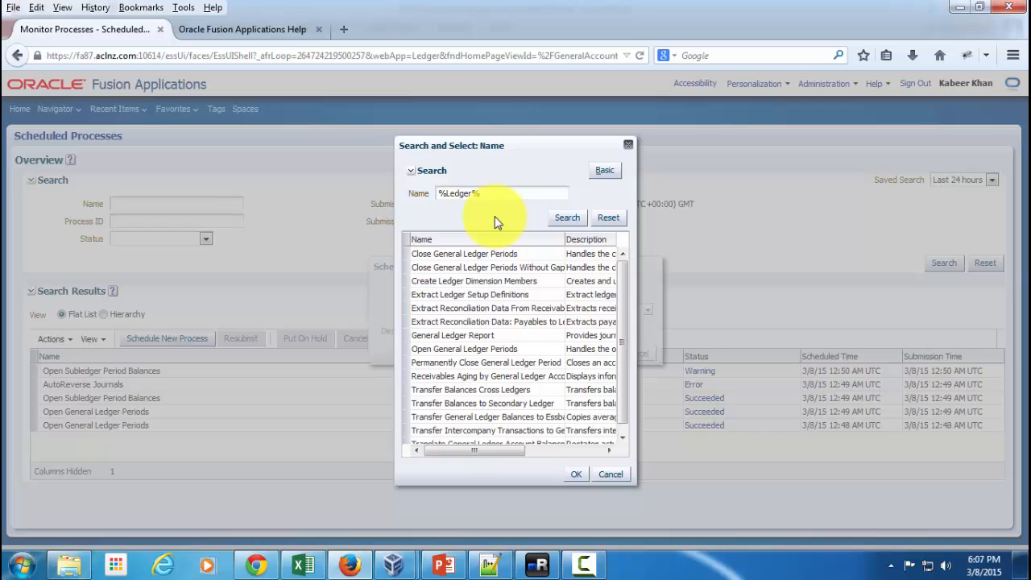
# Step: Choose General Ledger Report as the job and continue to its process details
pyautogui.click(451, 337)
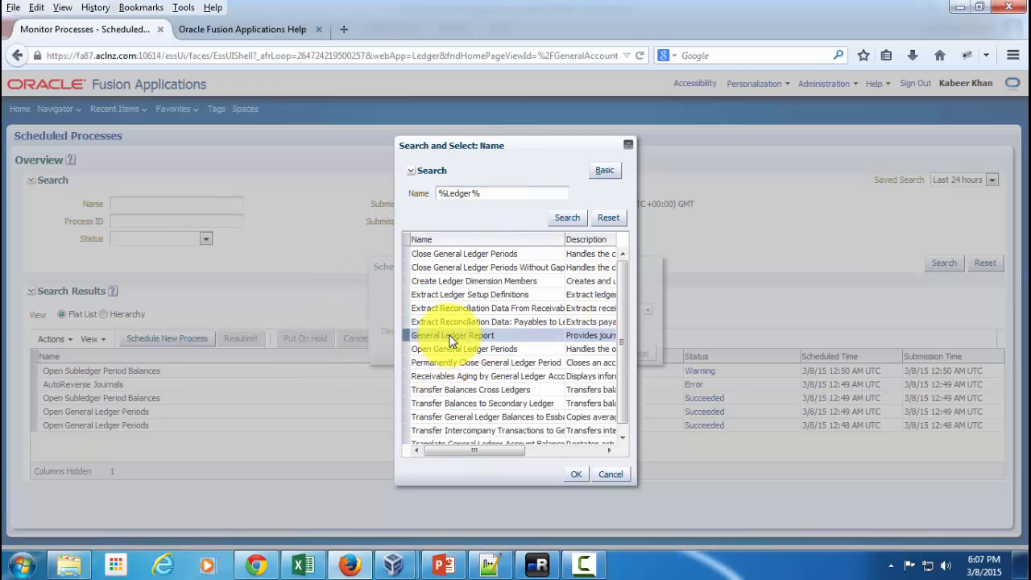
pyautogui.click(577, 474)
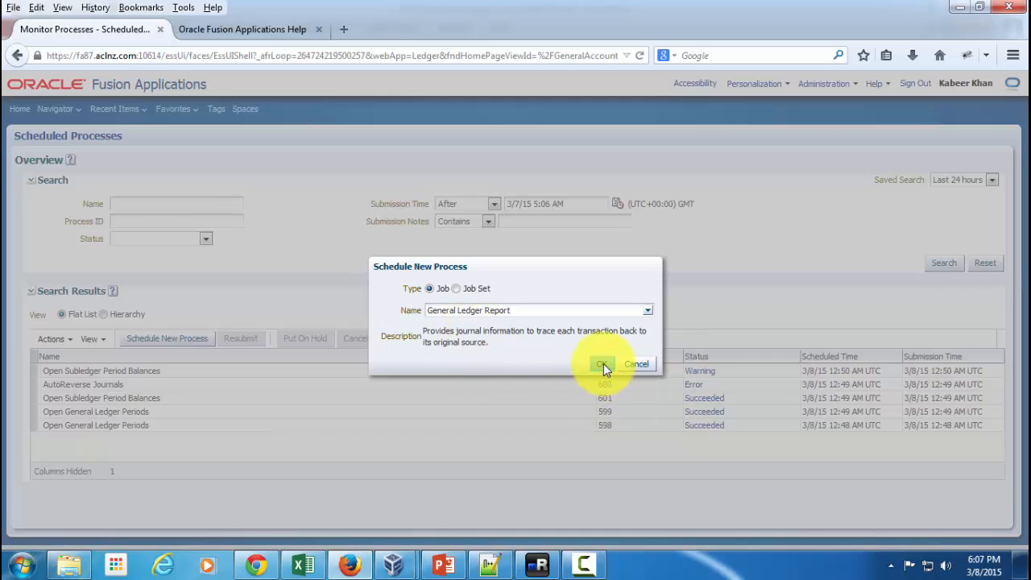
pyautogui.click(603, 364)
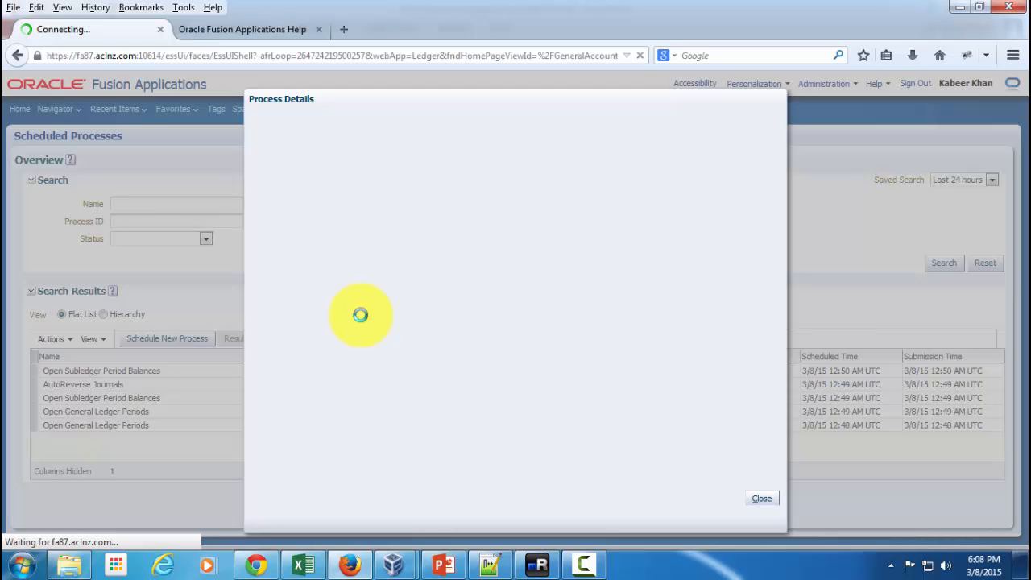
pyautogui.click(761, 498)
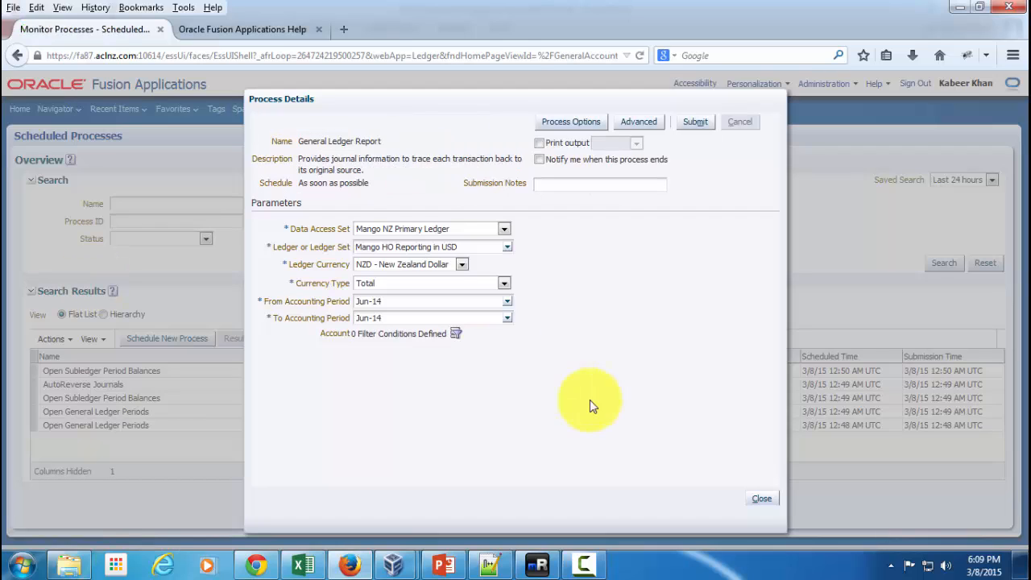
# Step: Enable print output and notification when the process ends, and set From Accounting Period to Apr-14
pyautogui.click(539, 143)
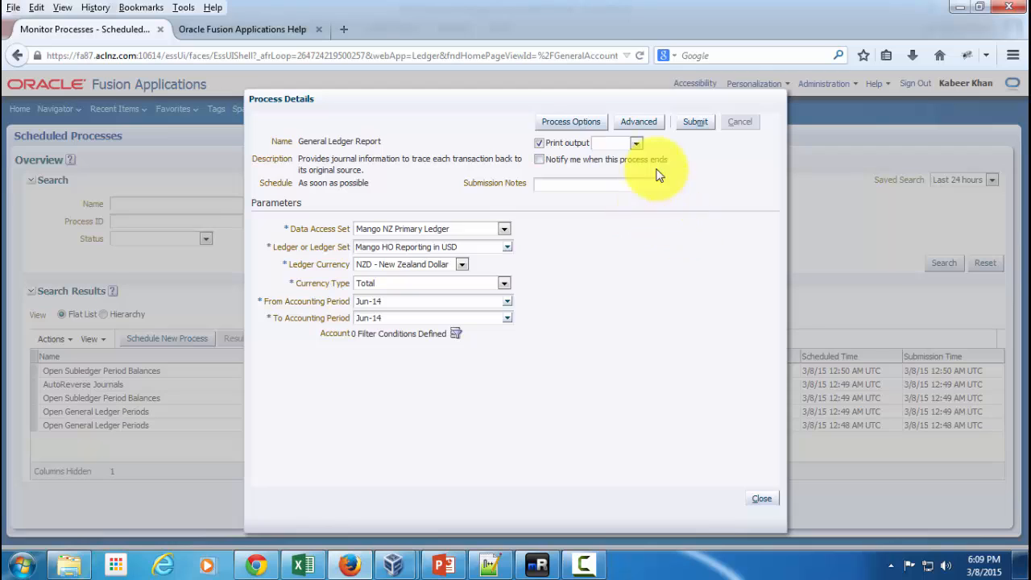
pyautogui.click(637, 142)
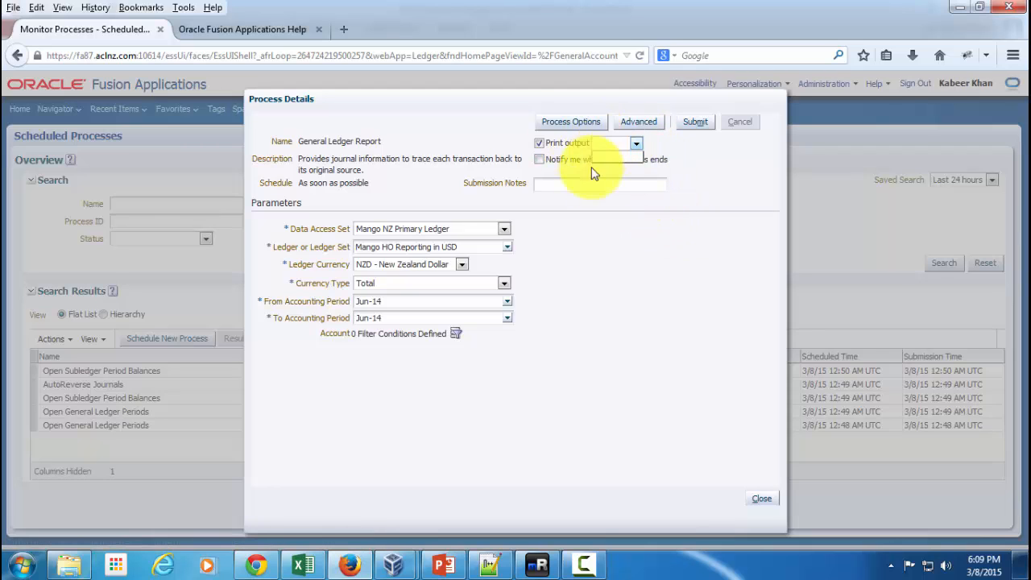
pyautogui.click(610, 266)
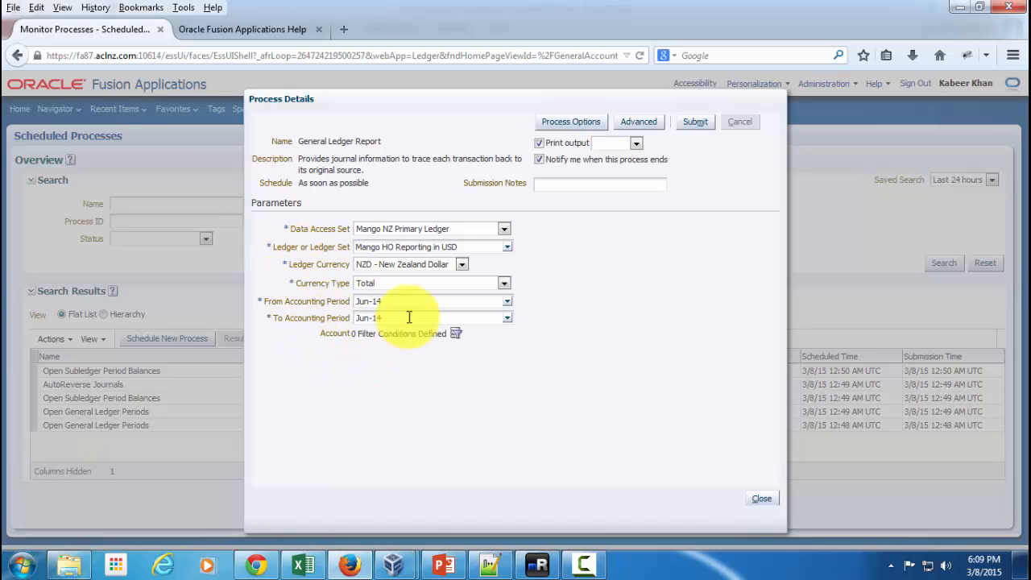
pyautogui.click(508, 304)
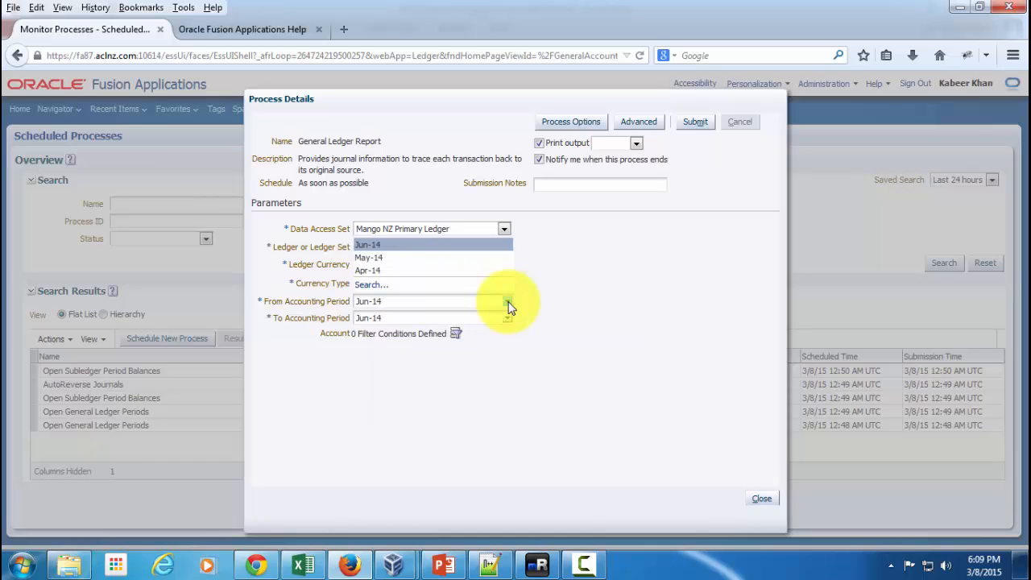
pyautogui.click(372, 270)
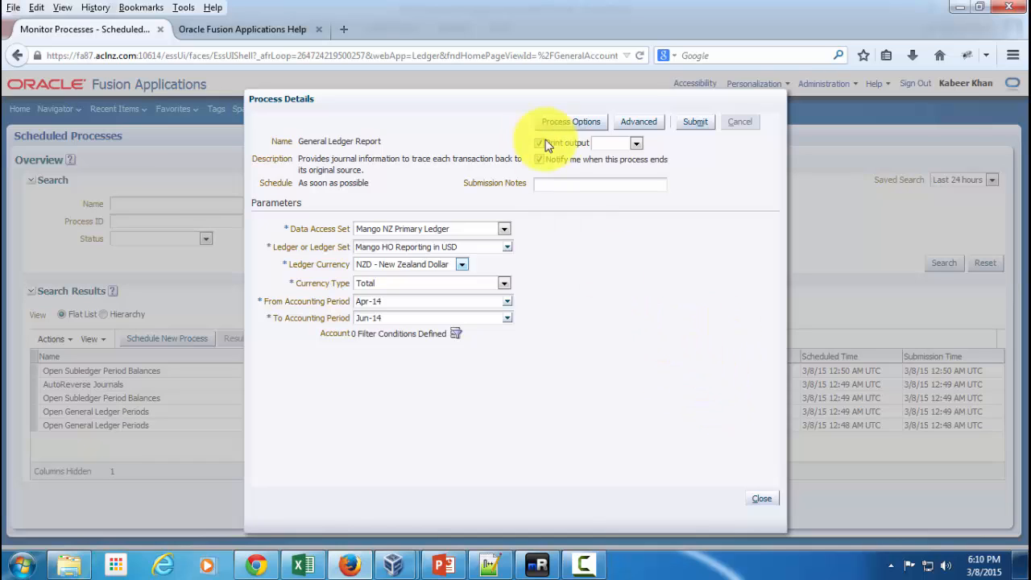
# Step: Examine the process options without changing them, and look at the report's advanced schedule settings
pyautogui.click(577, 122)
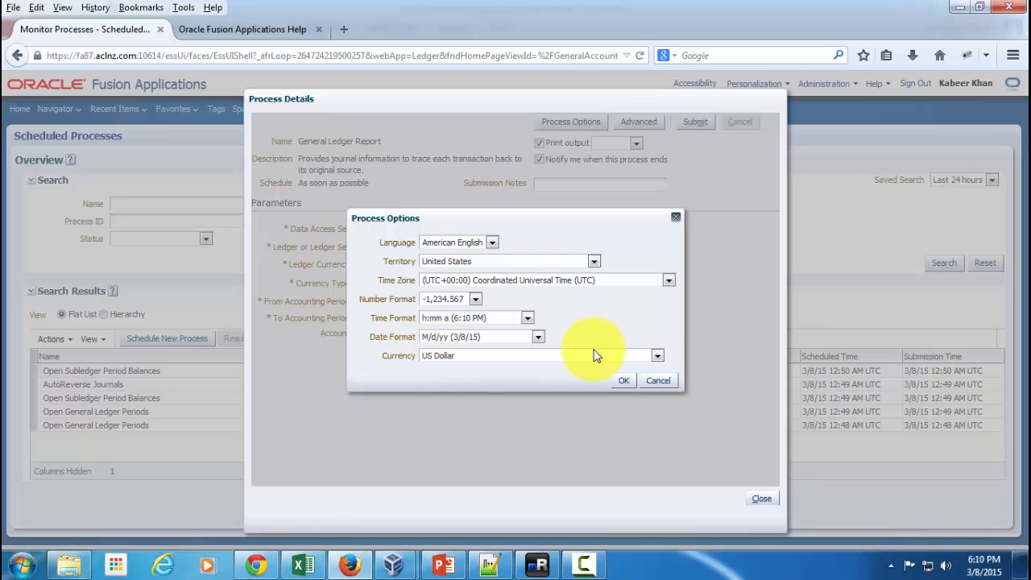
pyautogui.click(659, 380)
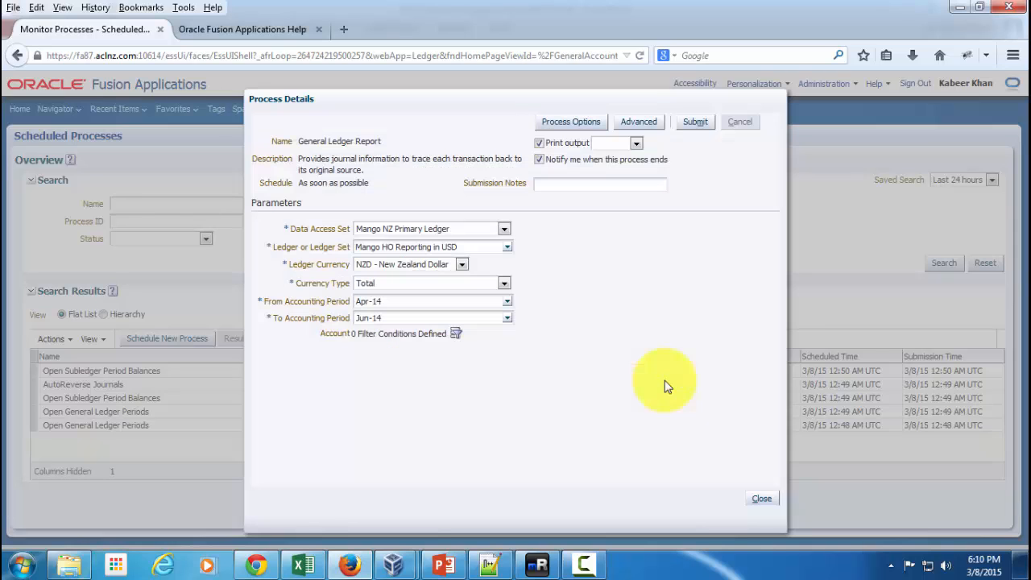
pyautogui.click(644, 126)
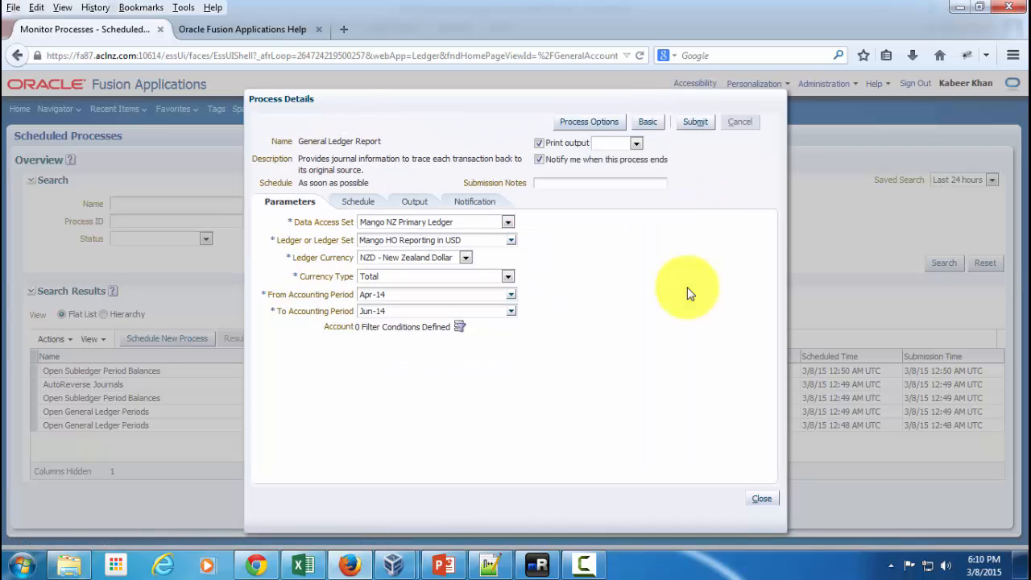
pyautogui.click(356, 205)
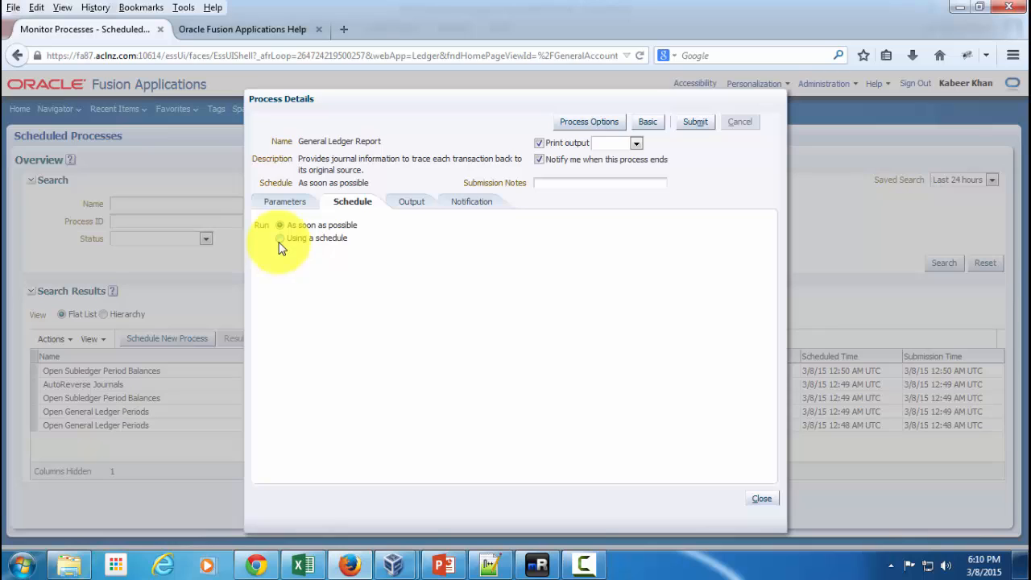
# Step: Add an output document to the report process with the General Ledger Report layout
pyautogui.click(413, 207)
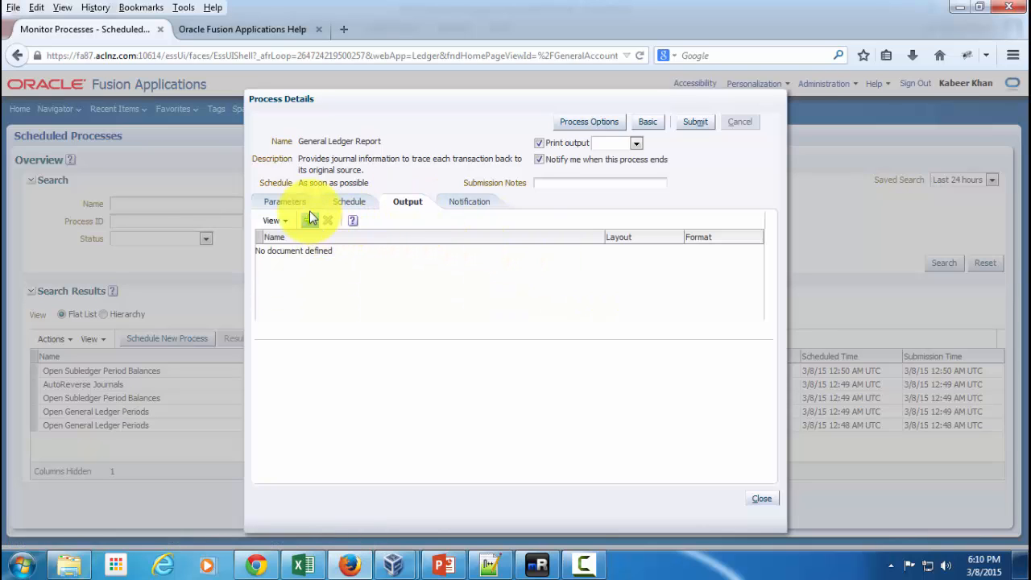
pyautogui.click(311, 222)
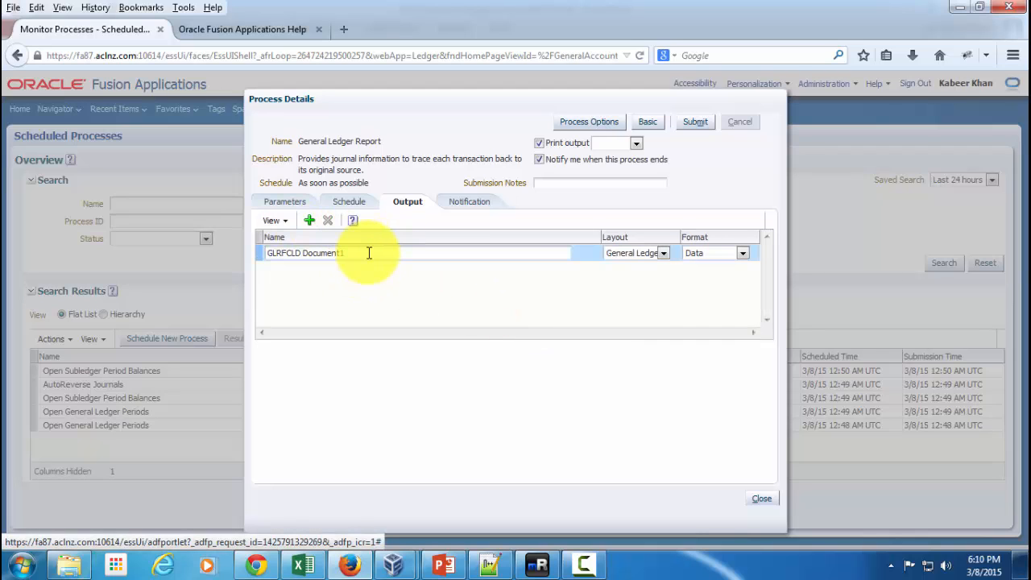
pyautogui.click(744, 256)
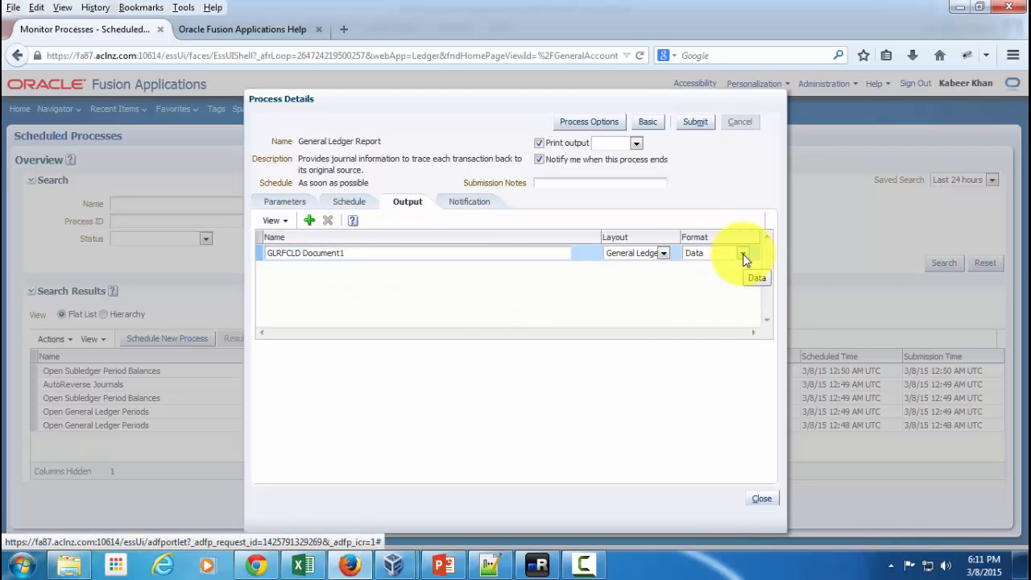
pyautogui.click(664, 254)
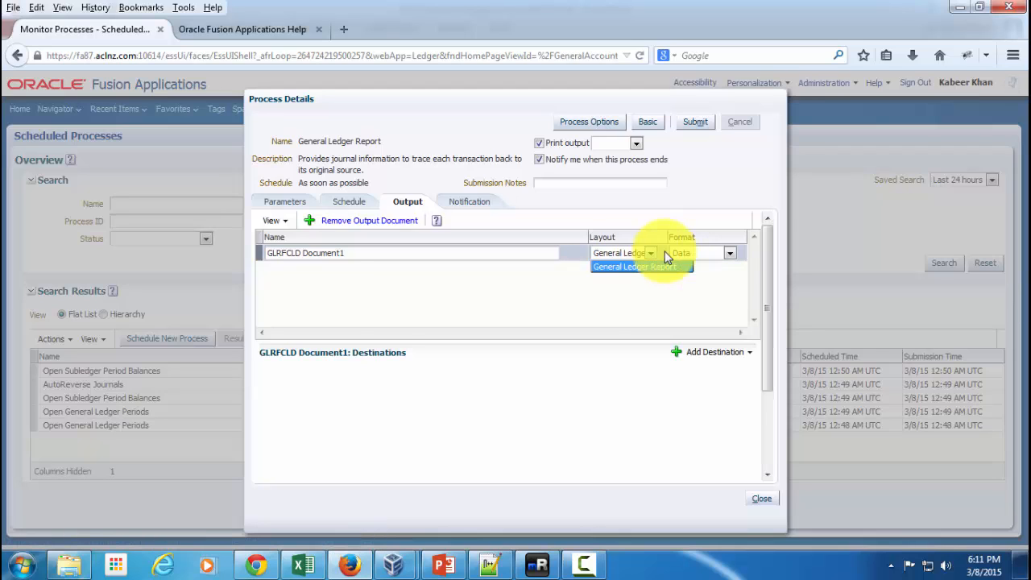
pyautogui.click(663, 264)
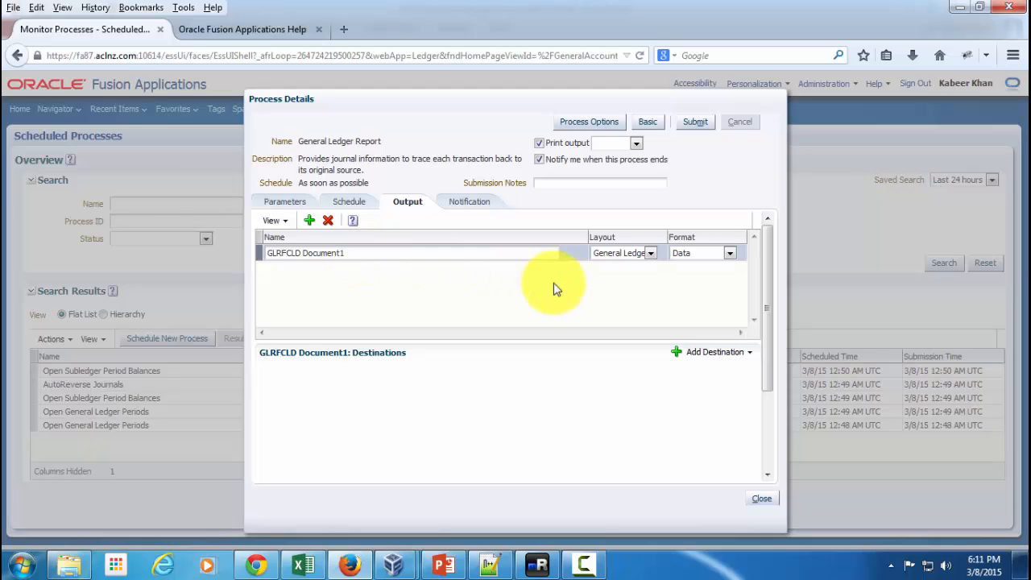
# Step: Check the destination types offered for the output document, and remove the document
pyautogui.click(747, 352)
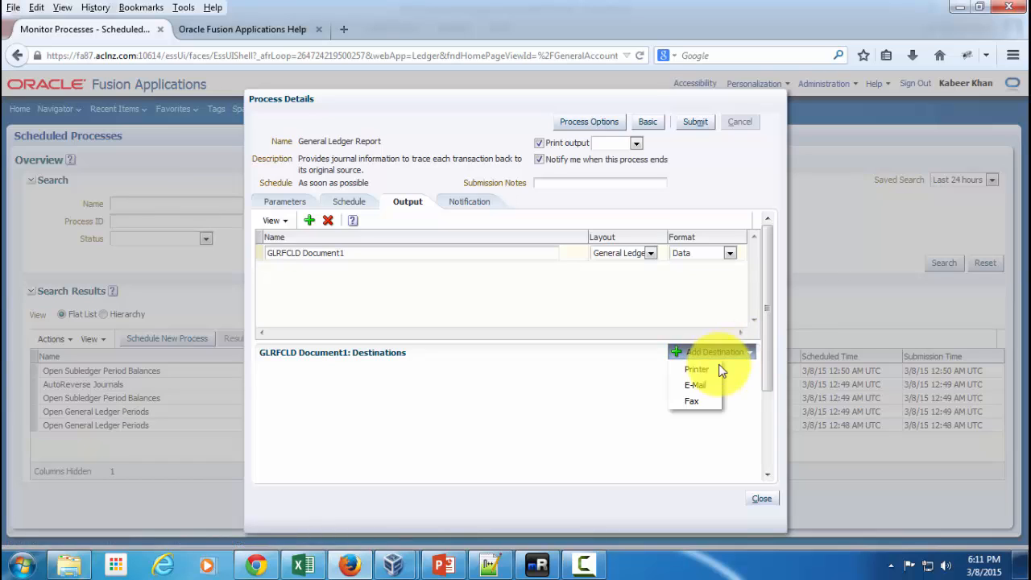
pyautogui.click(712, 386)
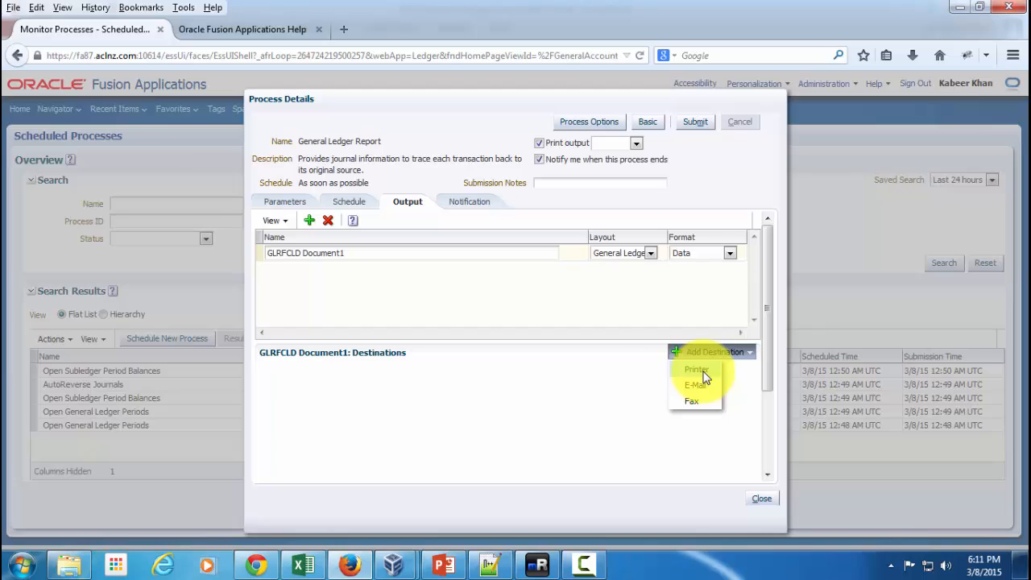
pyautogui.click(602, 340)
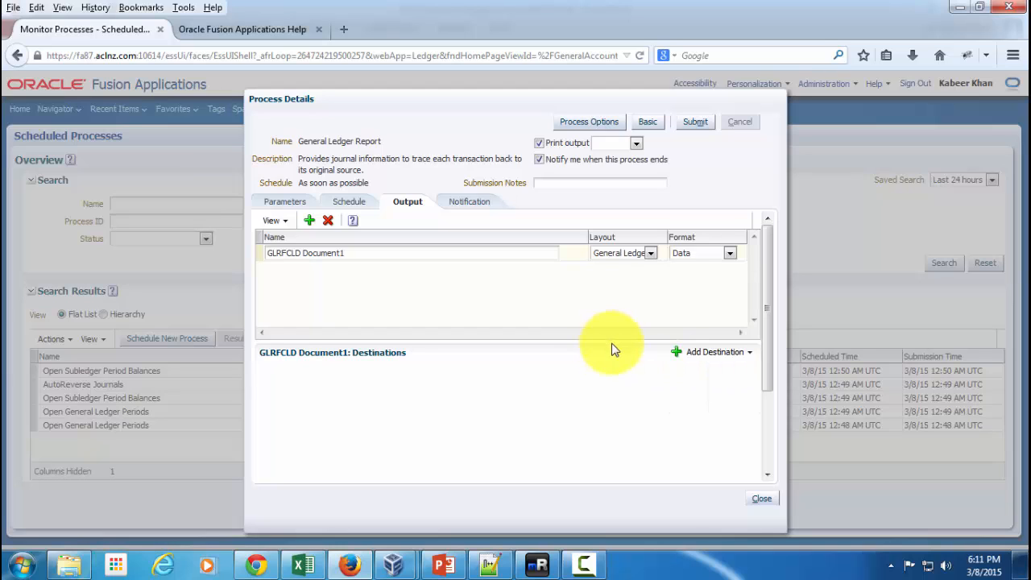
pyautogui.click(306, 254)
pyautogui.click(328, 220)
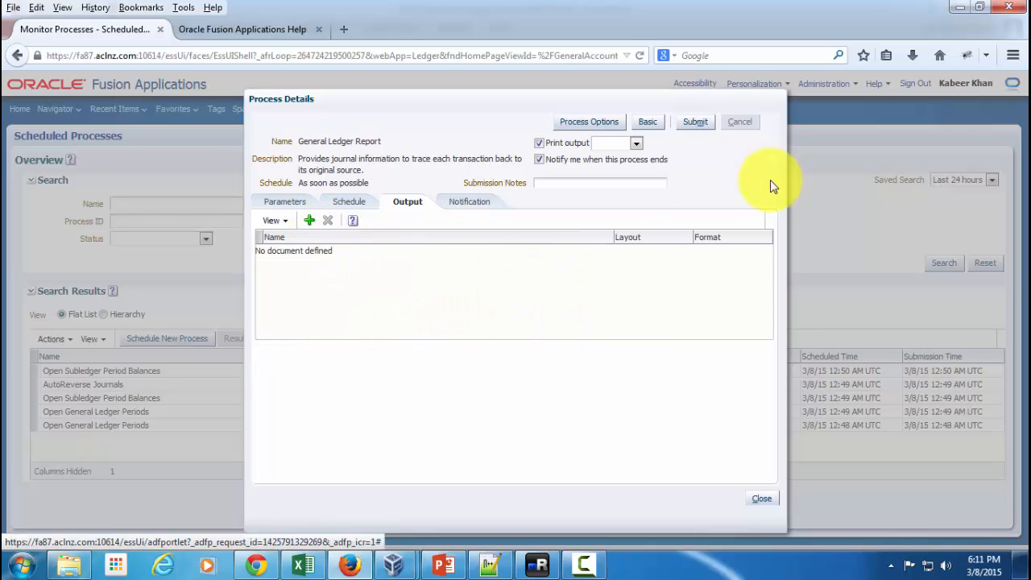
# Step: Check the notification settings and submit the General Ledger Report process
pyautogui.click(472, 207)
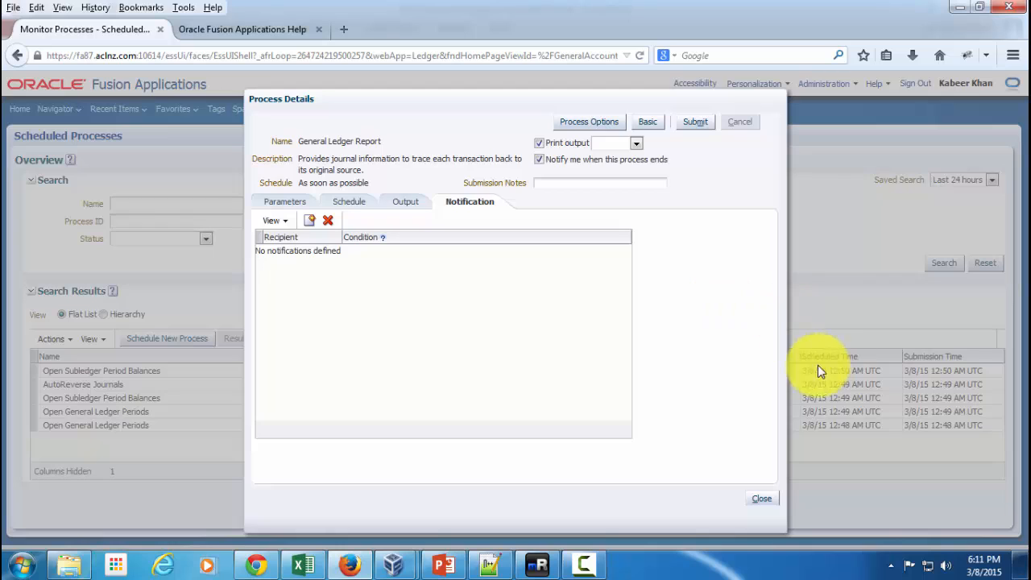
pyautogui.click(696, 122)
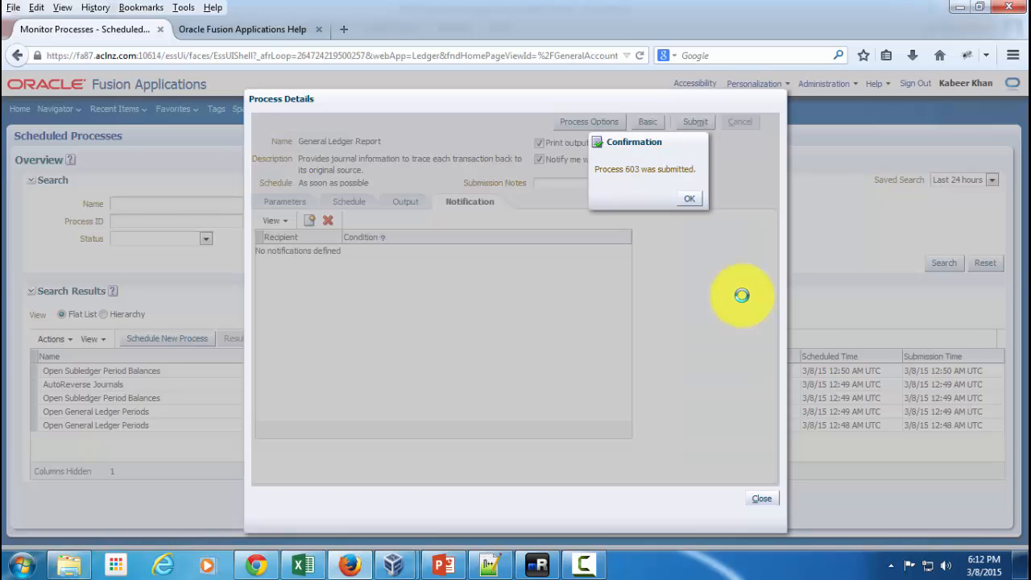
pyautogui.click(689, 200)
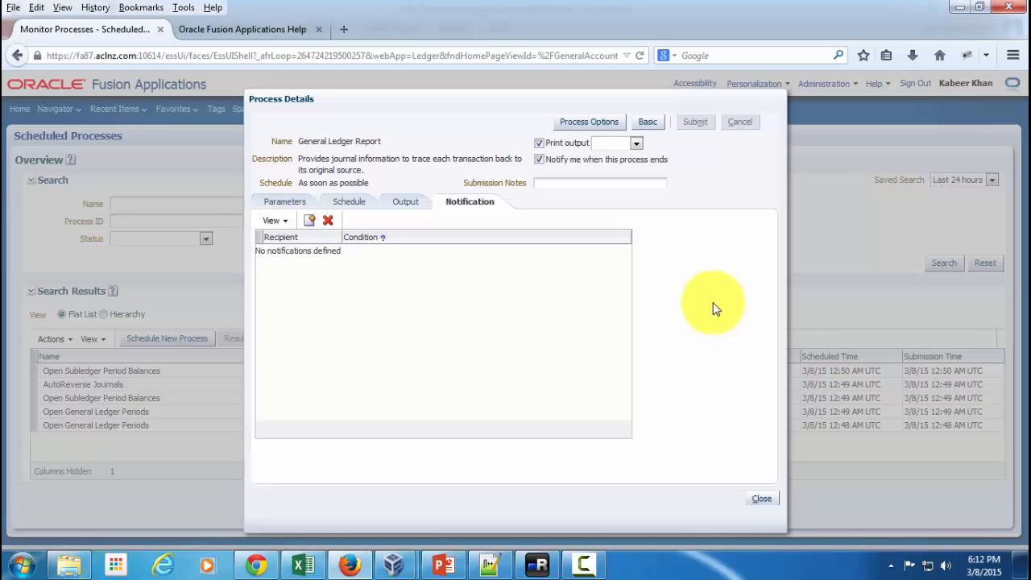
# Step: Close the process details and refresh the scheduled processes list to check the General Ledger Report's status
pyautogui.click(762, 499)
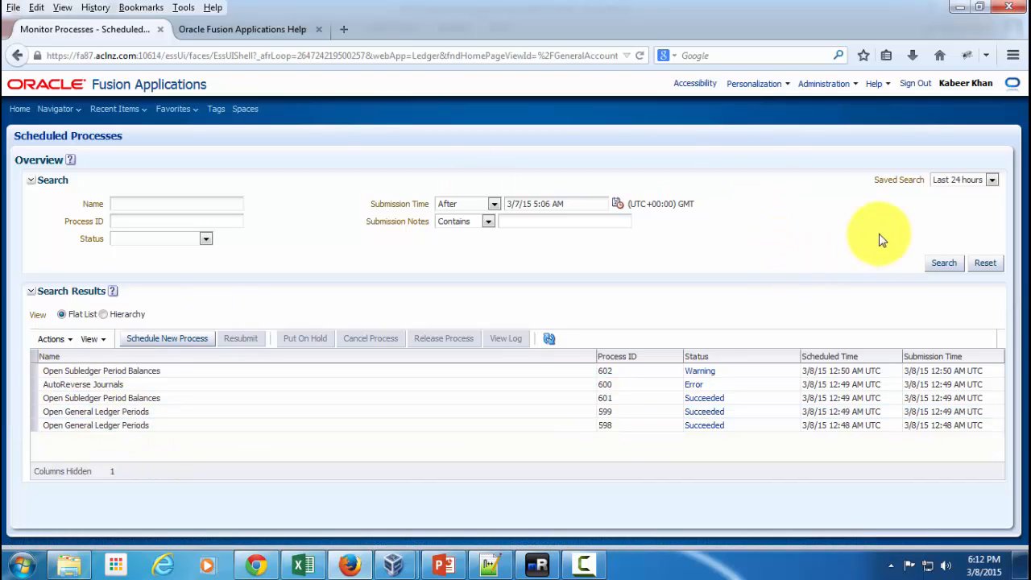
pyautogui.click(943, 263)
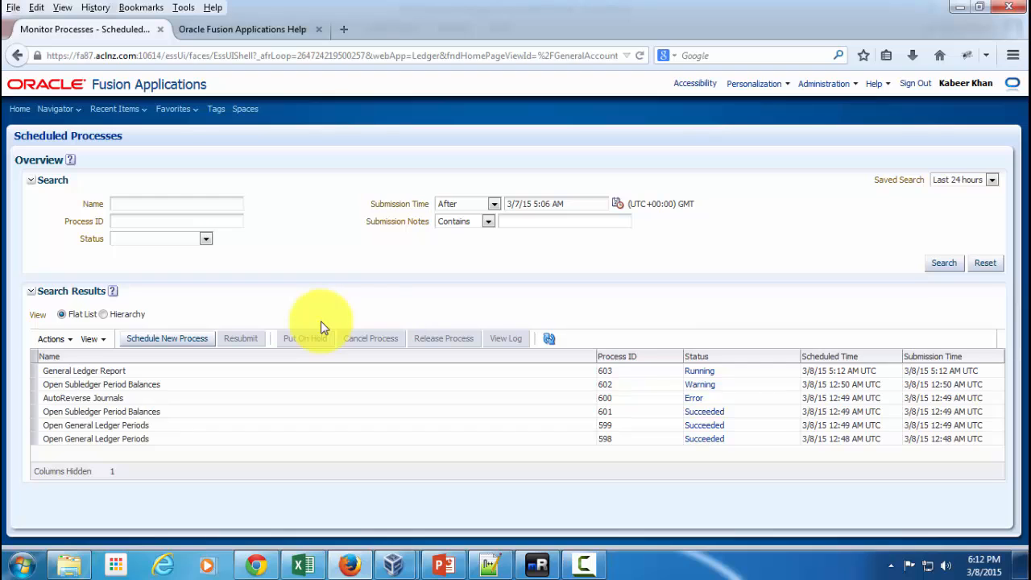
pyautogui.click(81, 371)
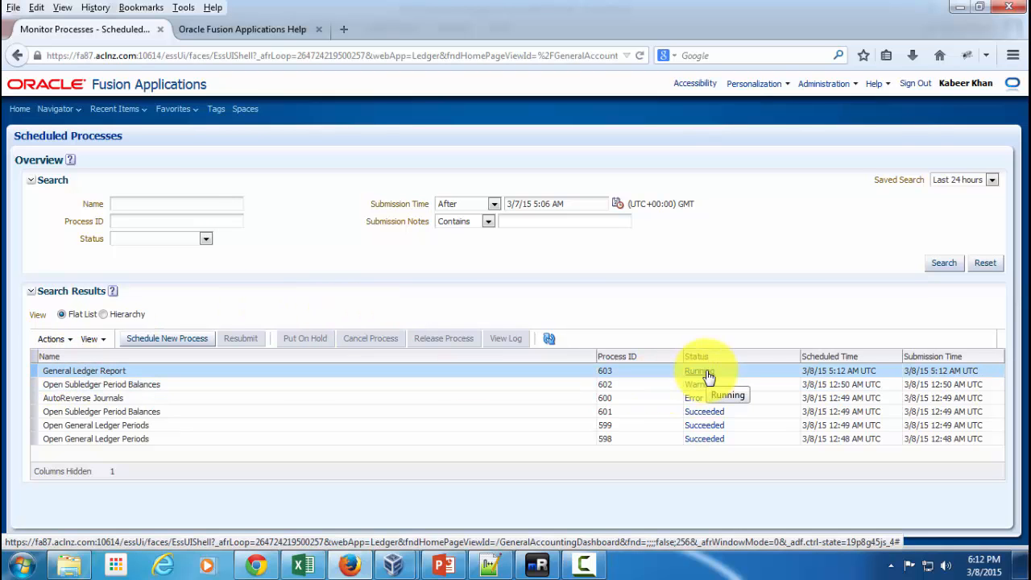
pyautogui.click(946, 264)
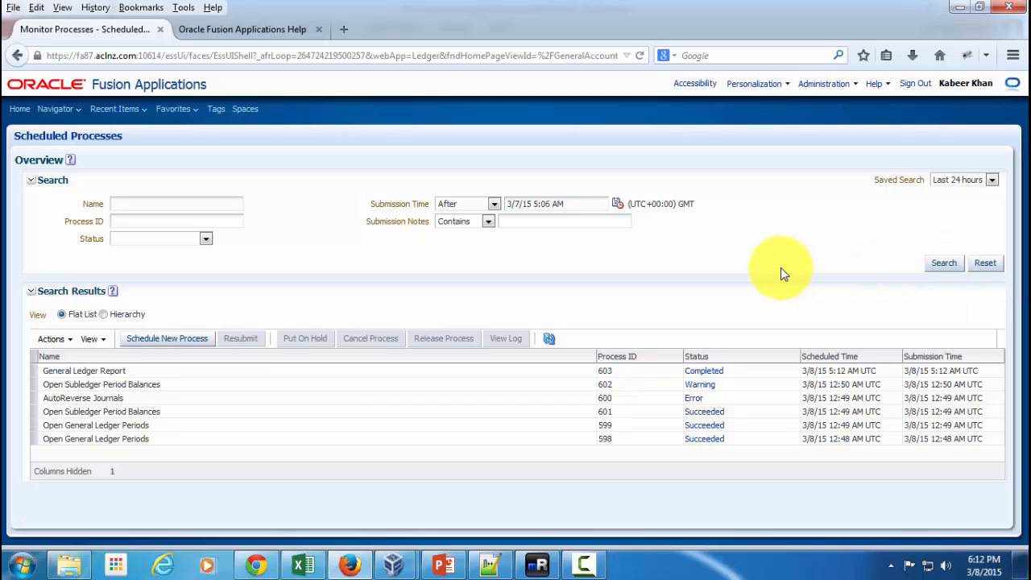
# Step: Select the General Ledger Report process and view its details and parameters
pyautogui.click(629, 371)
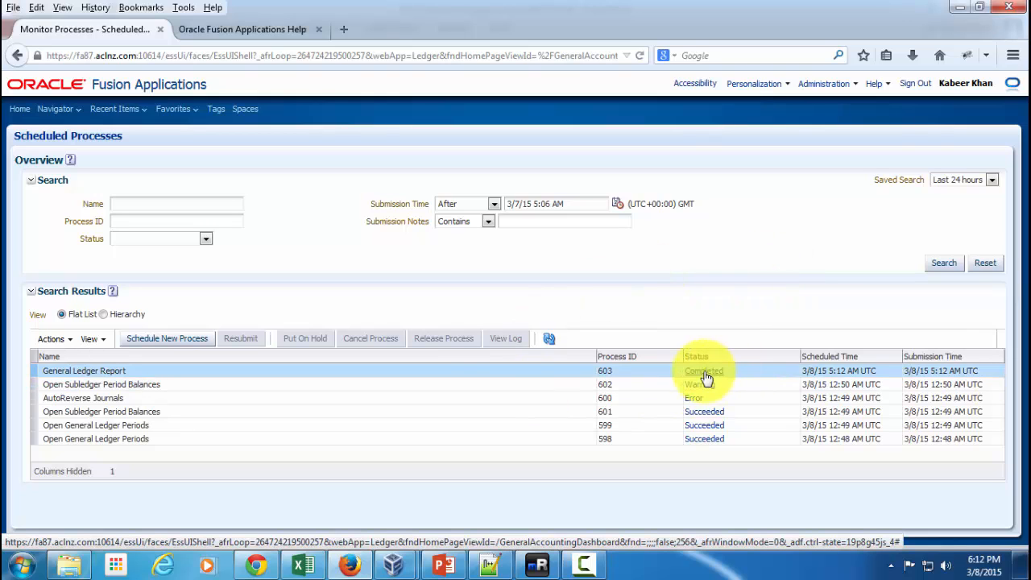
pyautogui.click(415, 372)
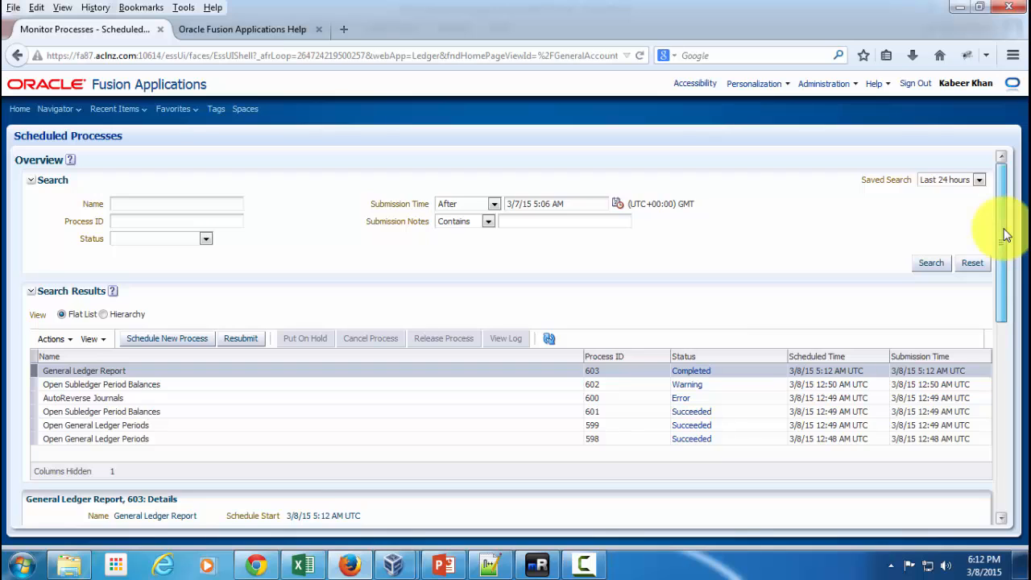
pyautogui.moveTo(1003, 236); pyautogui.dragTo(1016, 337)
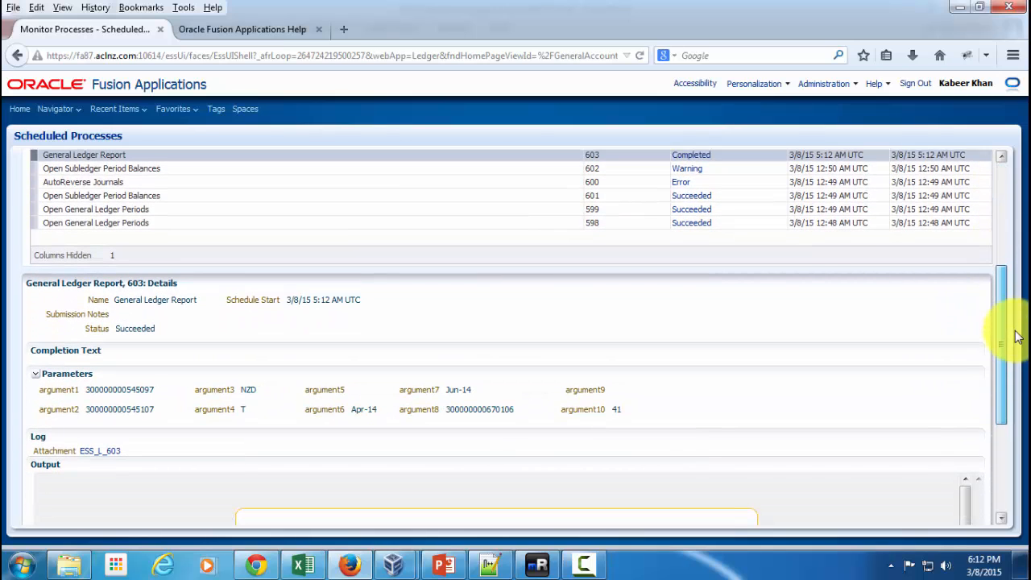
pyautogui.moveTo(1016, 337); pyautogui.dragTo(1013, 346)
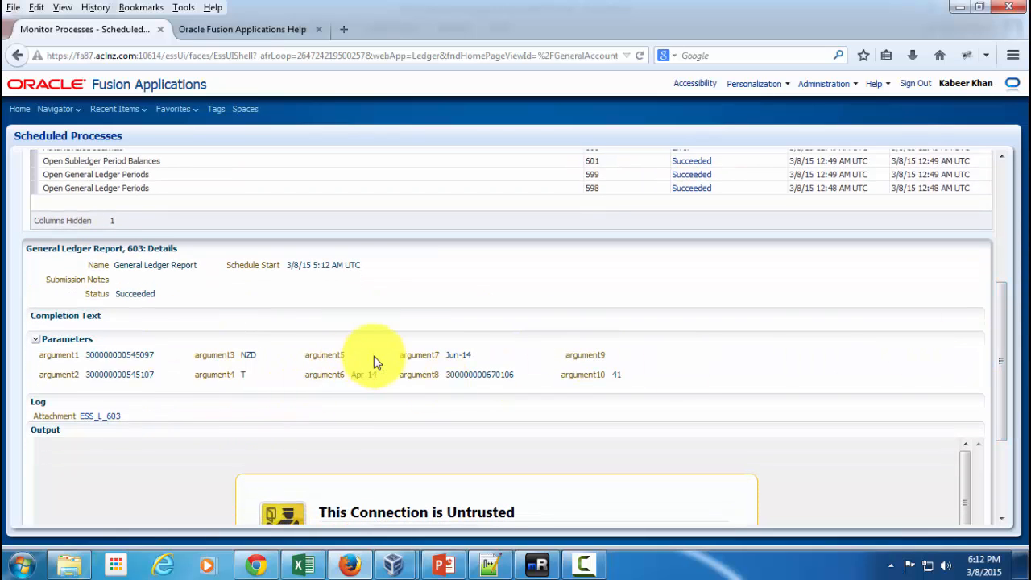
# Step: Examine the report's output area and expand the technical details of the untrusted connection notice
pyautogui.scroll(-2, 377, 359)
pyautogui.scroll(-2, 377, 361)
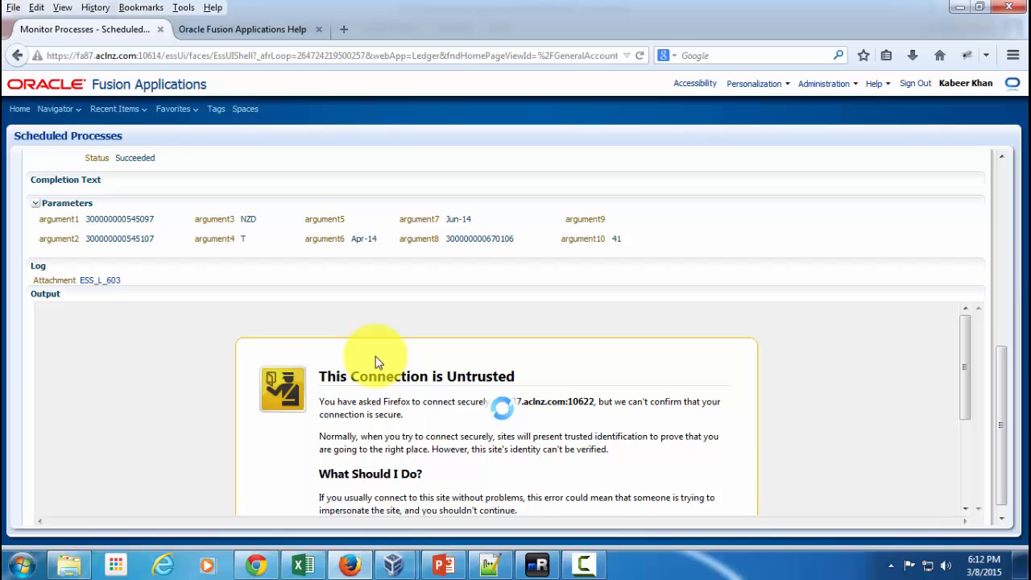
pyautogui.scroll(-4, 375, 363)
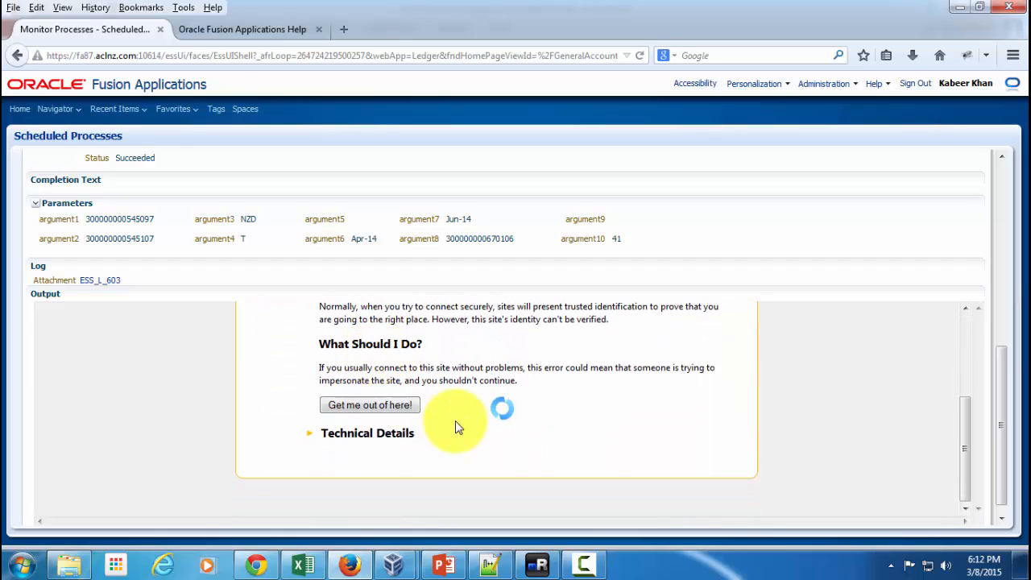
pyautogui.click(310, 439)
pyautogui.scroll(-3, 226, 414)
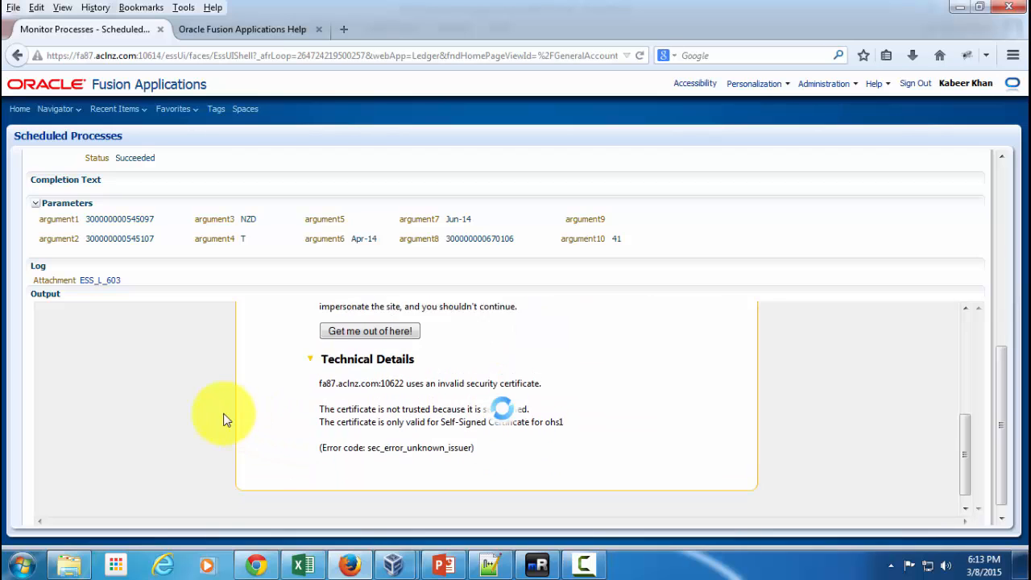
pyautogui.scroll(6, 291, 423)
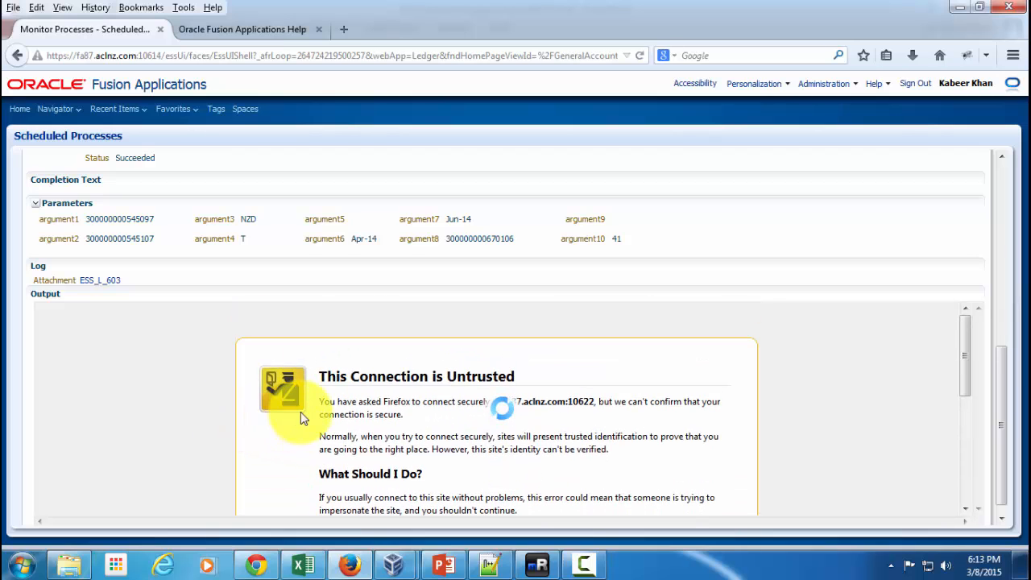
pyautogui.scroll(-5, 648, 427)
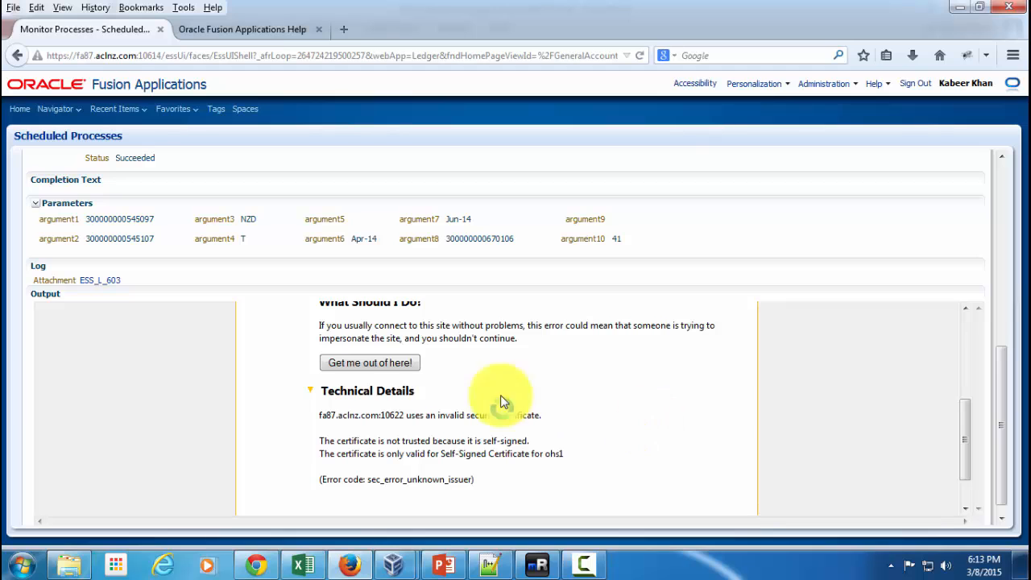
pyautogui.scroll(2, 520, 405)
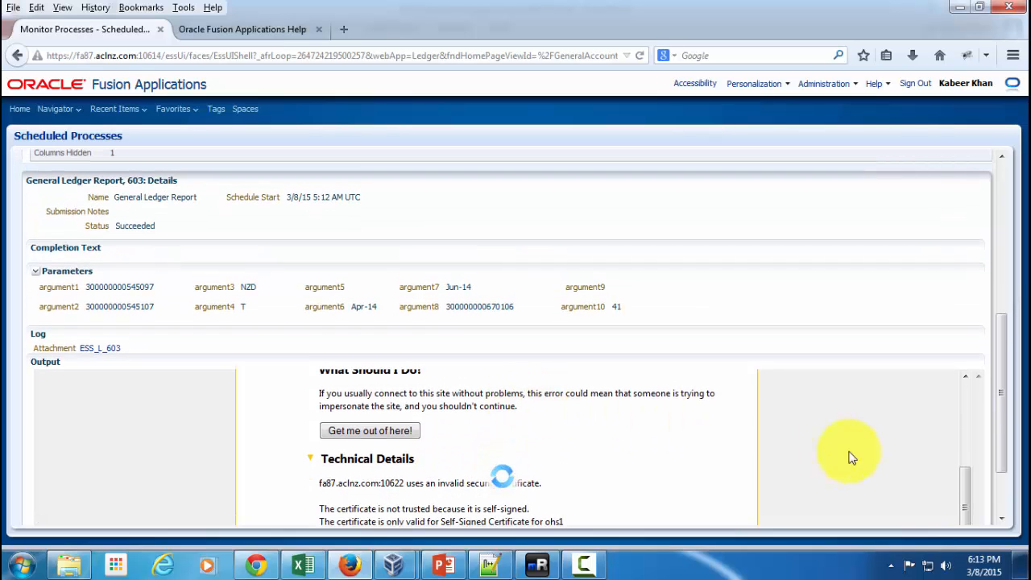
pyautogui.scroll(-2, 1004, 380)
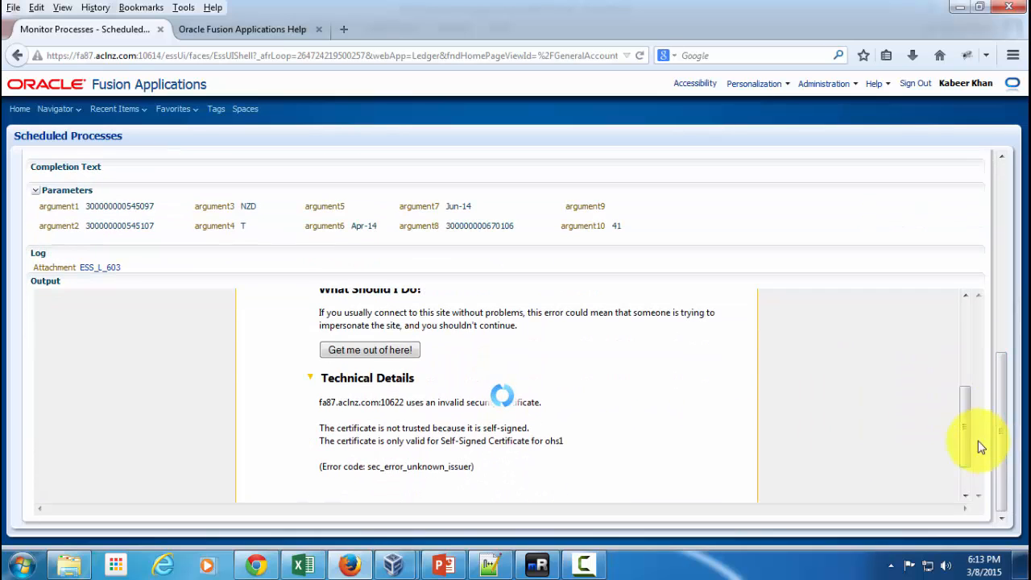
pyautogui.moveTo(965, 428); pyautogui.dragTo(952, 316)
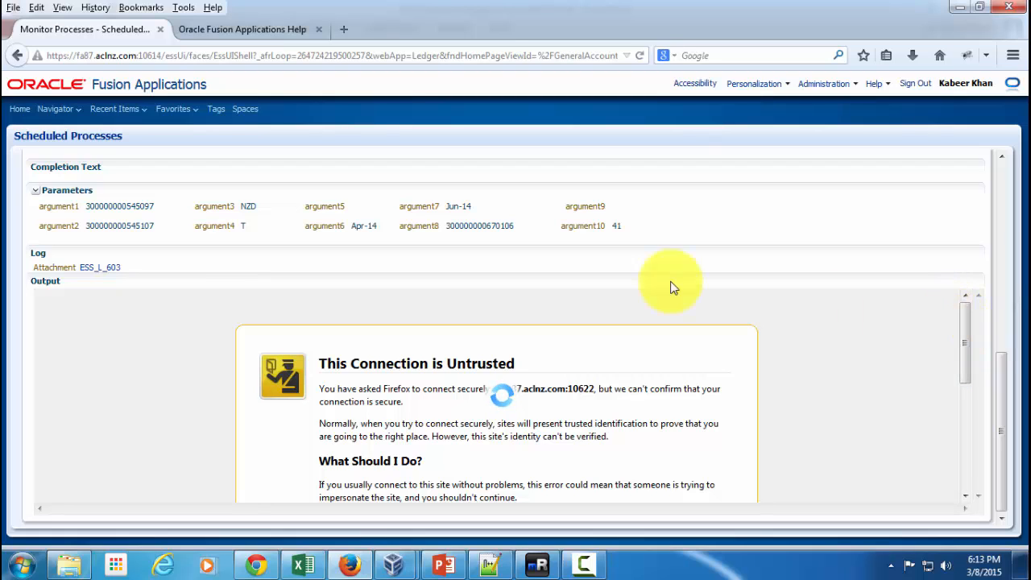
# Step: Open the log attachment ESS_L_603, highlight its output file path, and return to the scheduled processes page
pyautogui.click(102, 274)
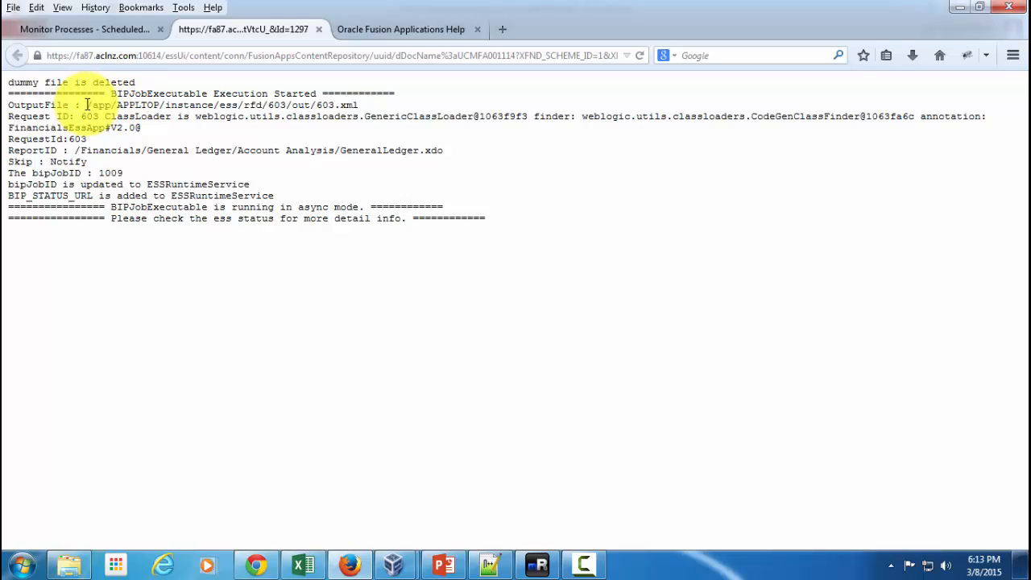
pyautogui.moveTo(87, 105); pyautogui.dragTo(380, 117)
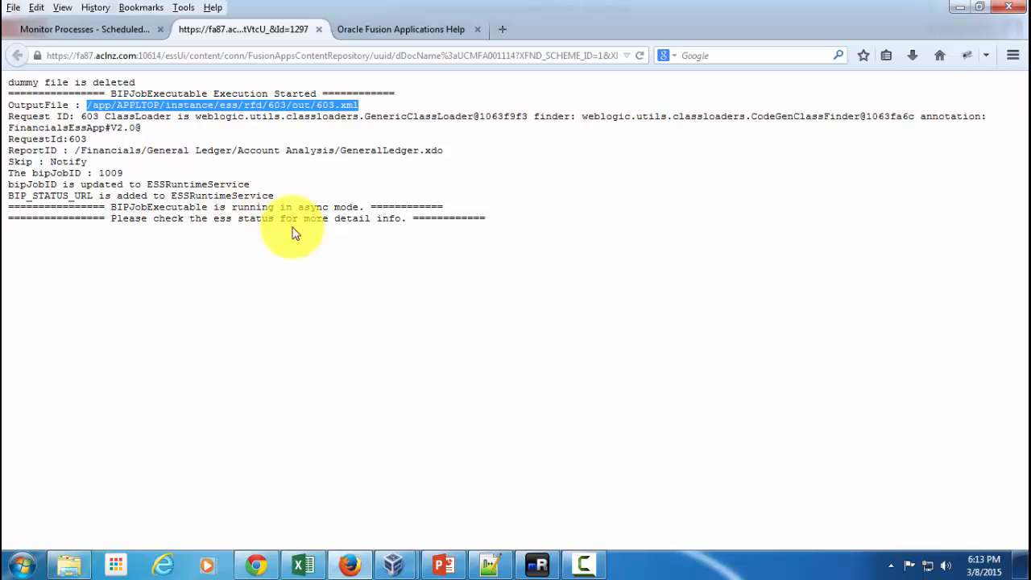
pyautogui.click(84, 29)
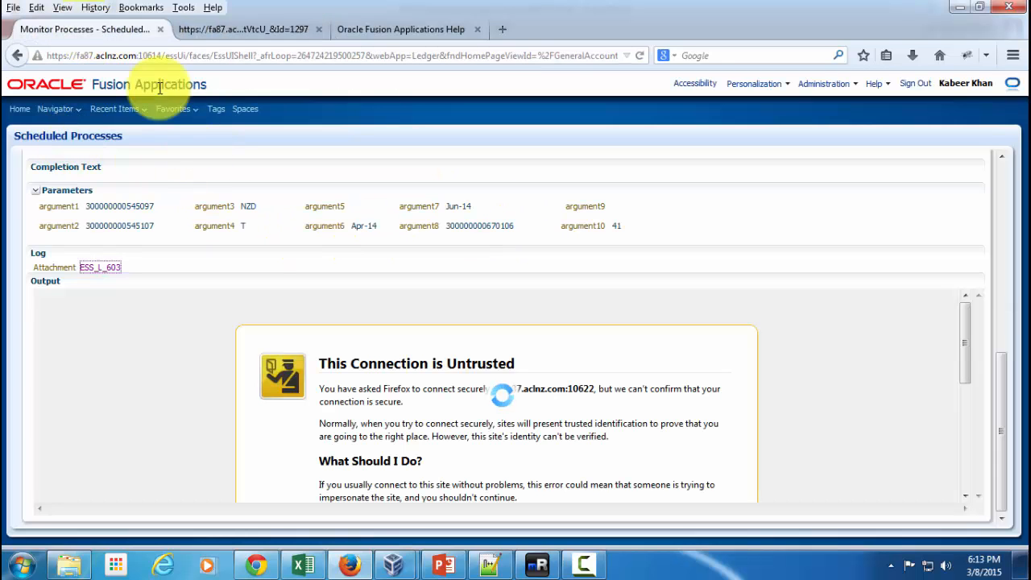
# Step: Copy the server address fa87.aclnz.com:10622 from the untrusted connection notice in the report output
pyautogui.scroll(-2, 435, 395)
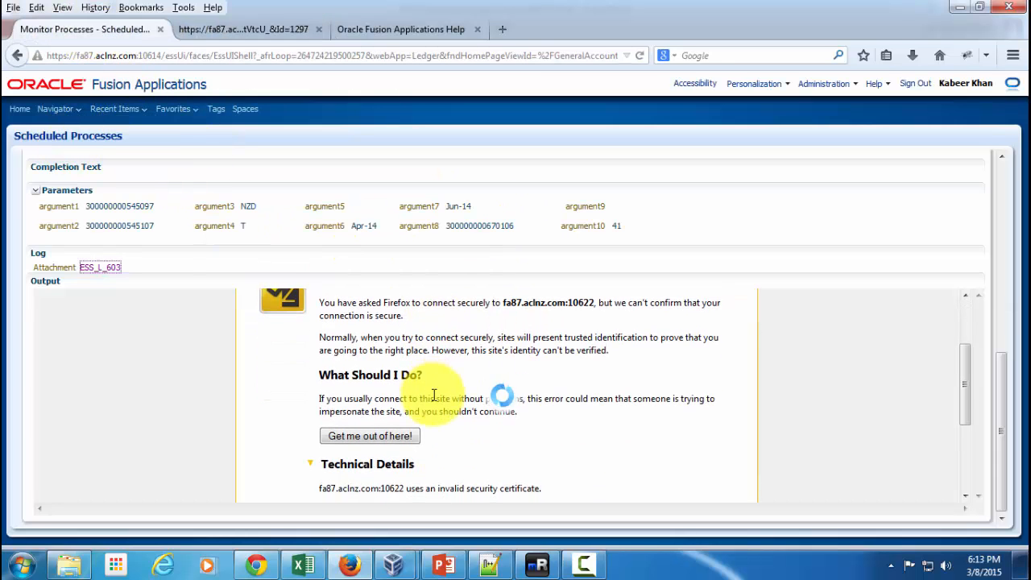
pyautogui.scroll(-3, 435, 395)
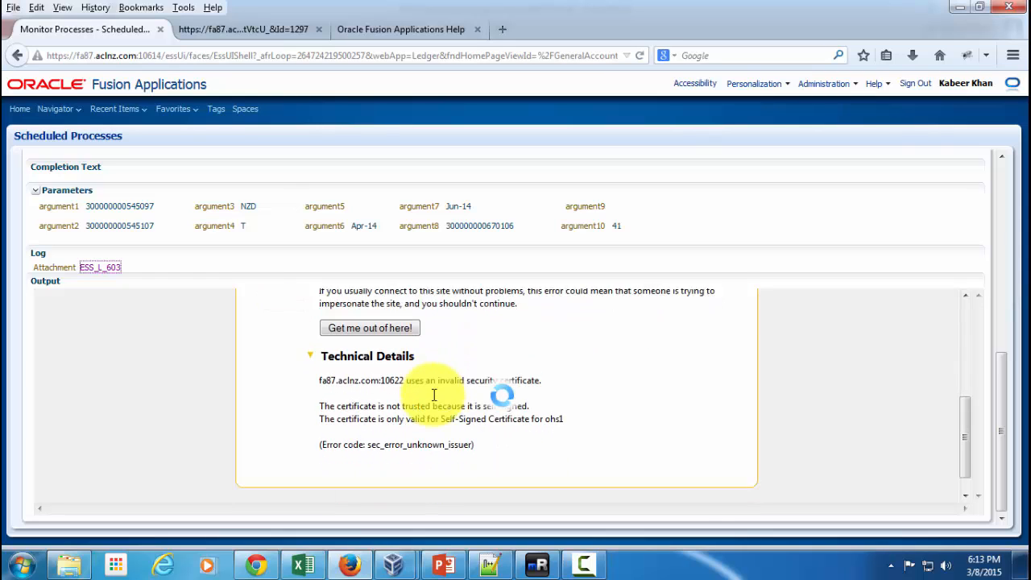
pyautogui.scroll(-1, 433, 395)
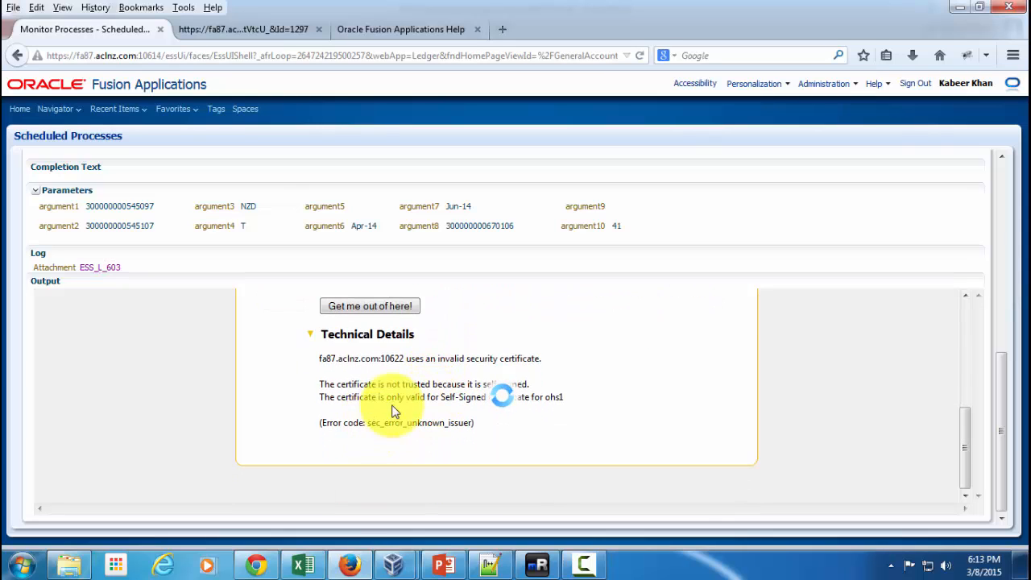
pyautogui.scroll(4, 475, 418)
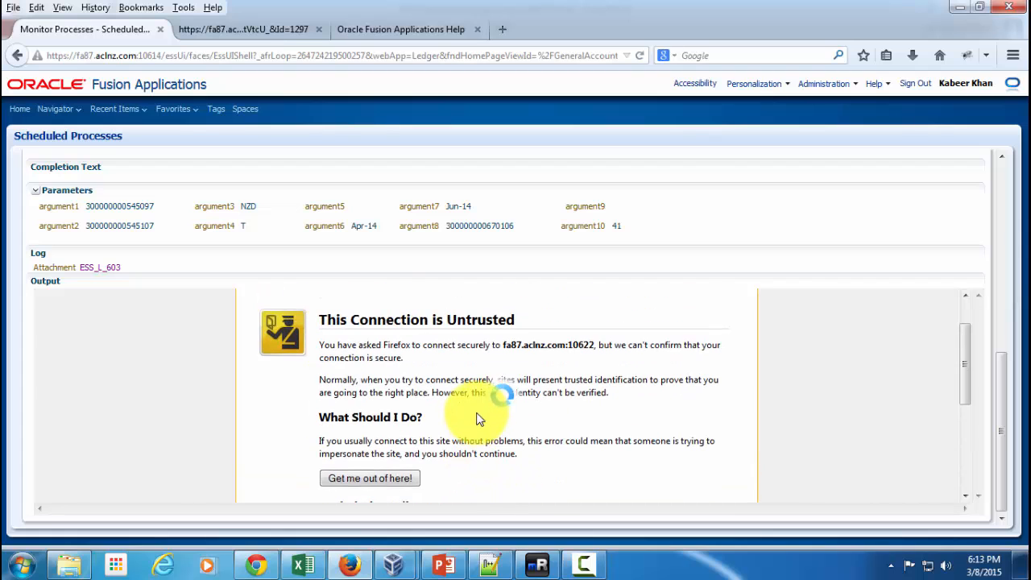
pyautogui.scroll(1, 475, 417)
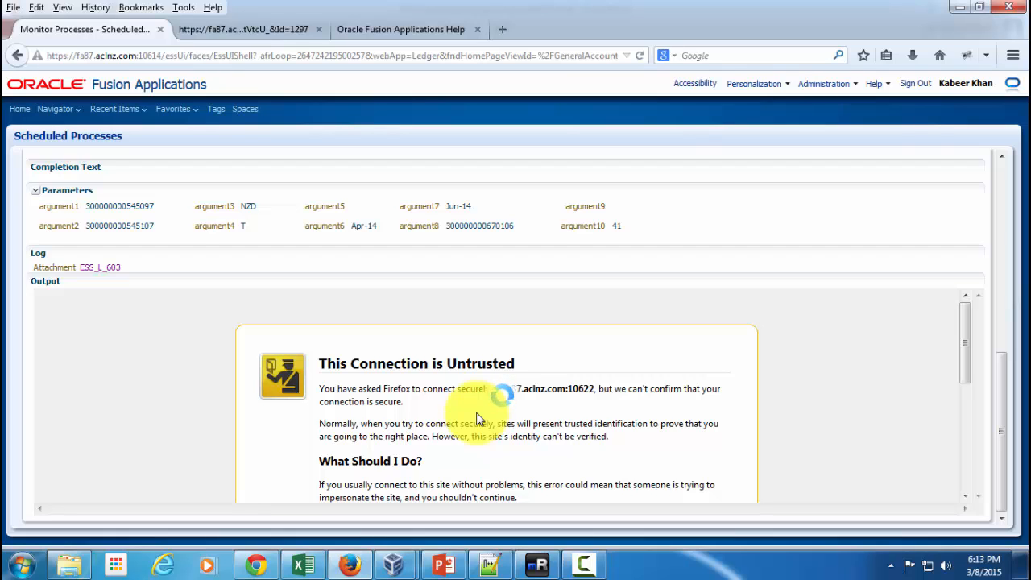
pyautogui.scroll(-2, 476, 418)
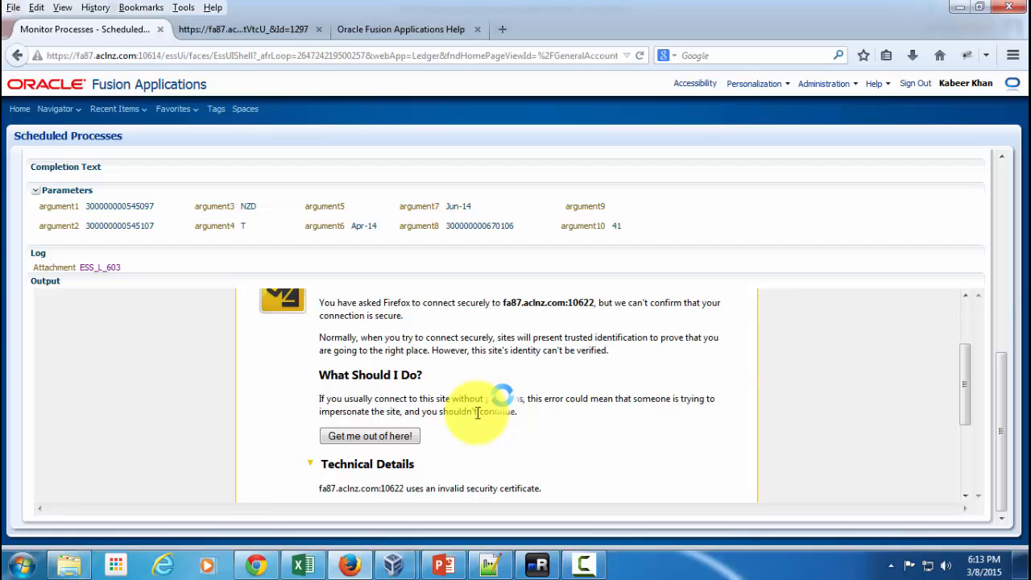
pyautogui.moveTo(504, 302); pyautogui.dragTo(595, 300)
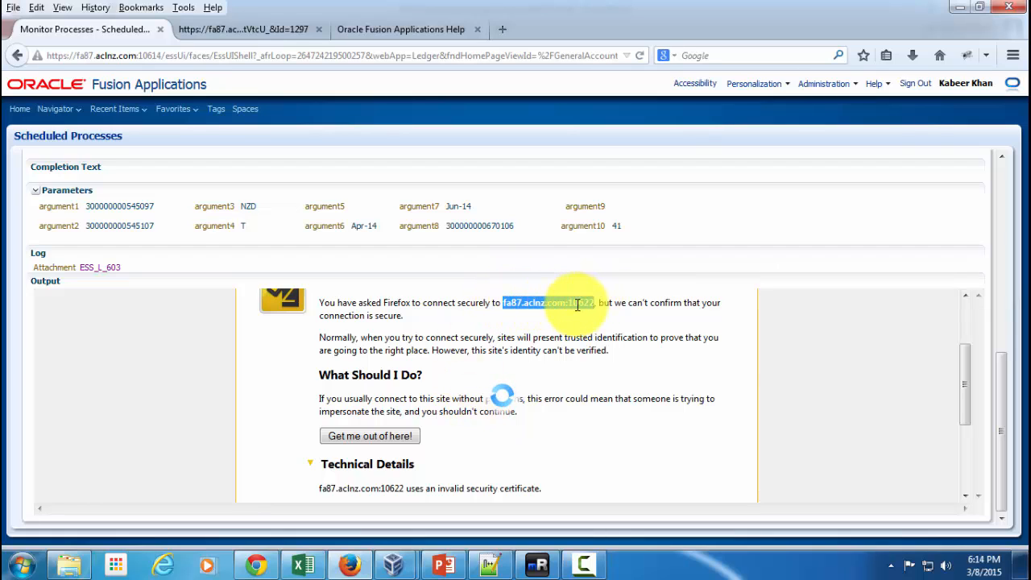
pyautogui.rightClick(578, 306)
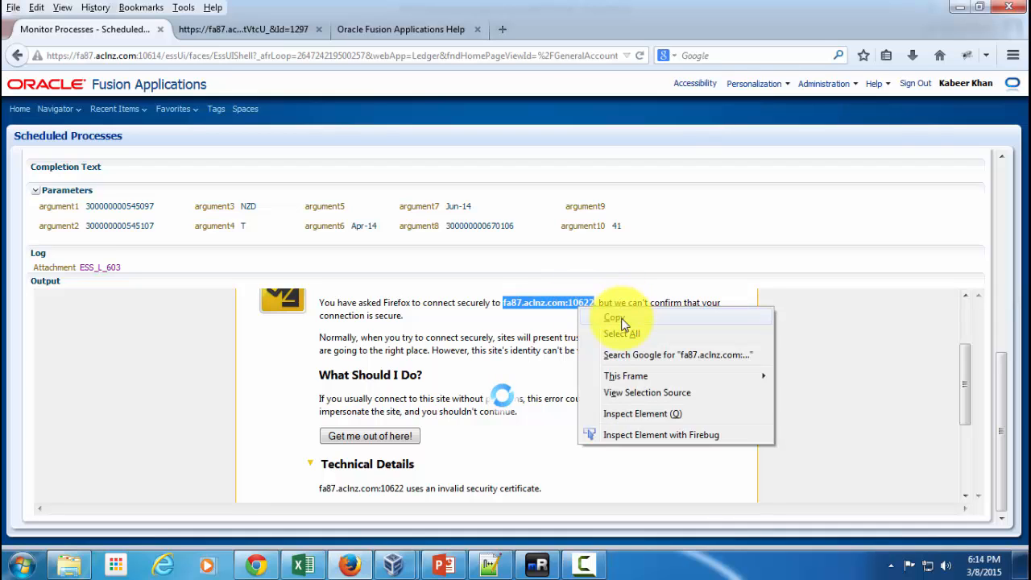
pyautogui.click(617, 319)
# Step: Collapse and re-expand the notice's technical details, and review the certificate information
pyautogui.scroll(-3, 380, 431)
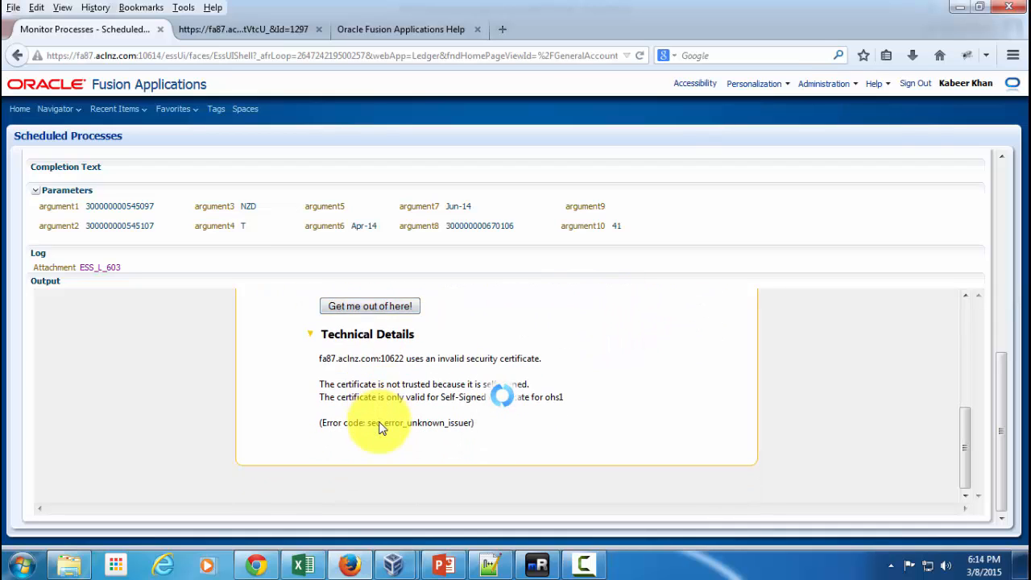
pyautogui.click(371, 336)
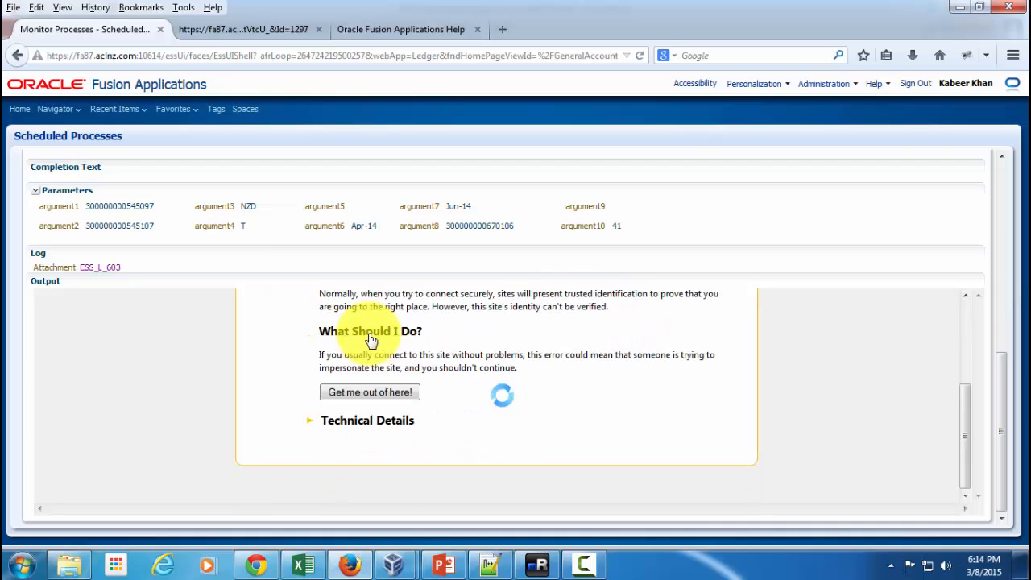
pyautogui.click(373, 422)
pyautogui.scroll(-2, 511, 467)
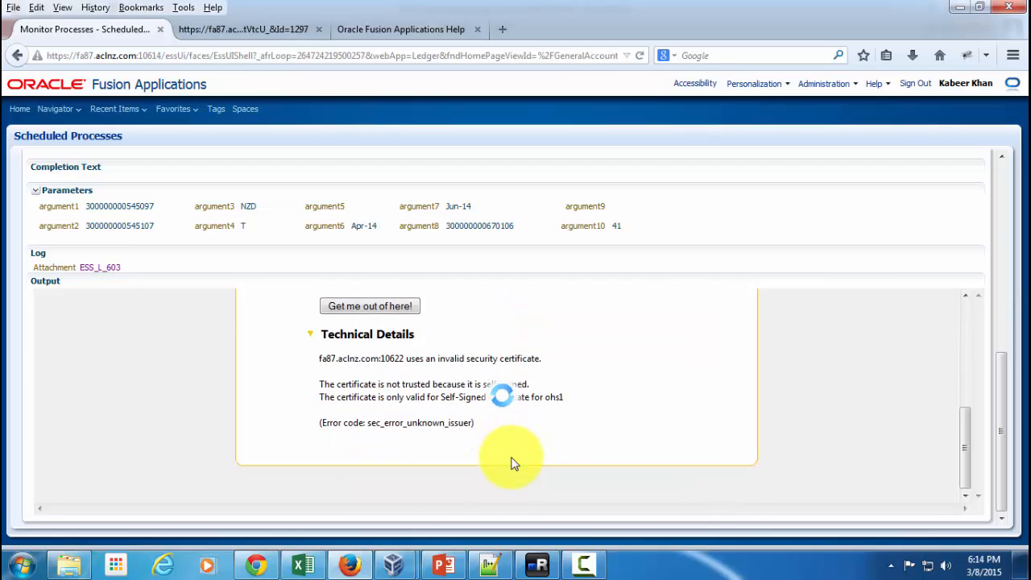
pyautogui.scroll(5, 511, 464)
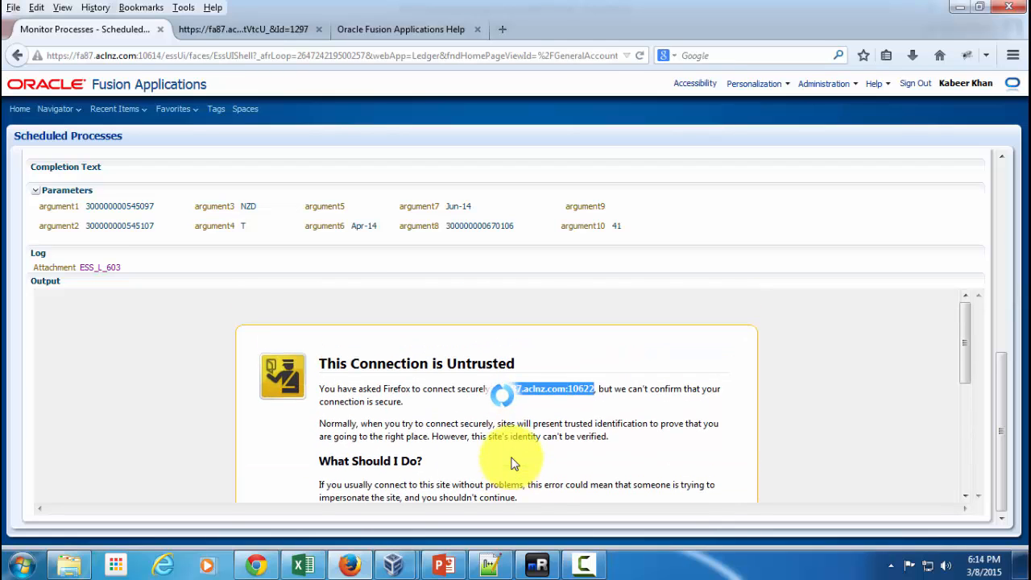
pyautogui.scroll(-5, 511, 463)
pyautogui.scroll(5, 510, 463)
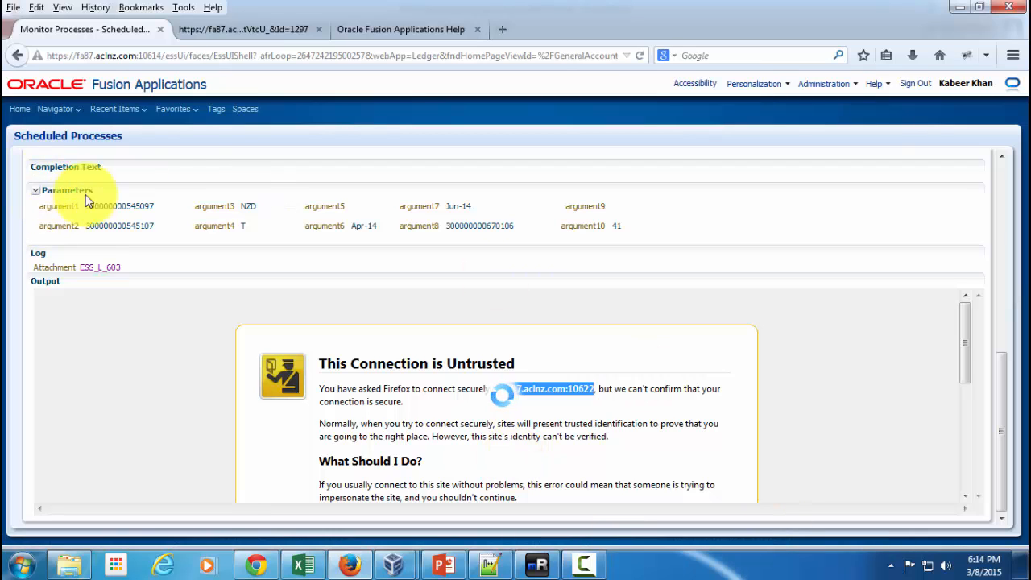
# Step: Select the Open General Ledger Periods process with ID 599 and view its details, parameters, log and output section
pyautogui.click(65, 138)
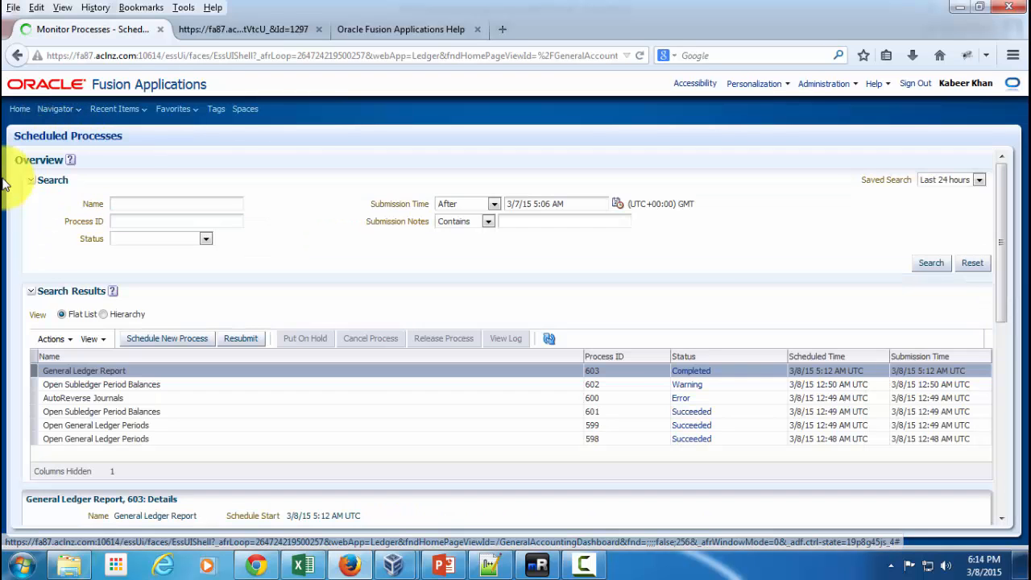
pyautogui.click(115, 427)
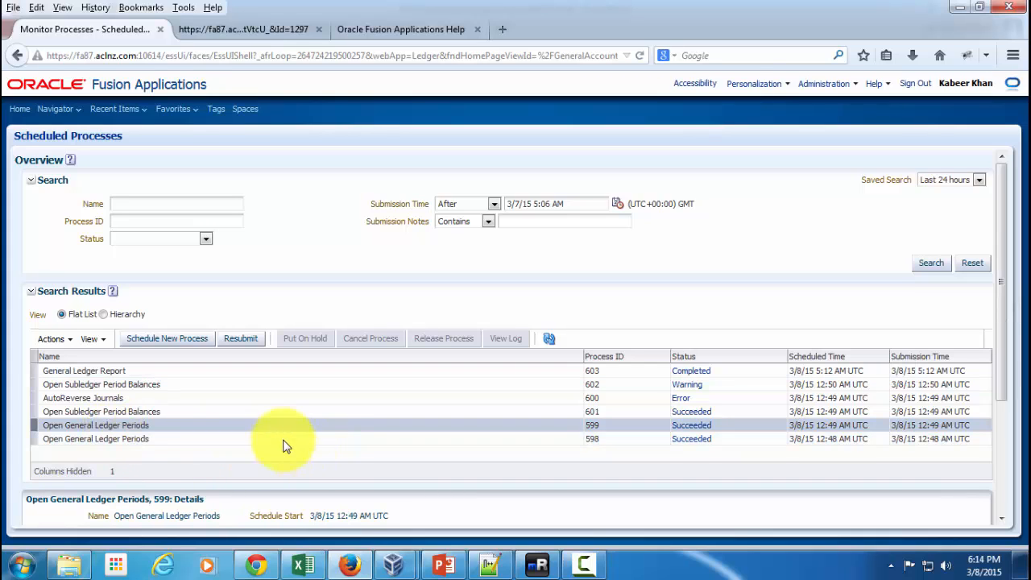
pyautogui.moveTo(1003, 276); pyautogui.dragTo(1019, 435)
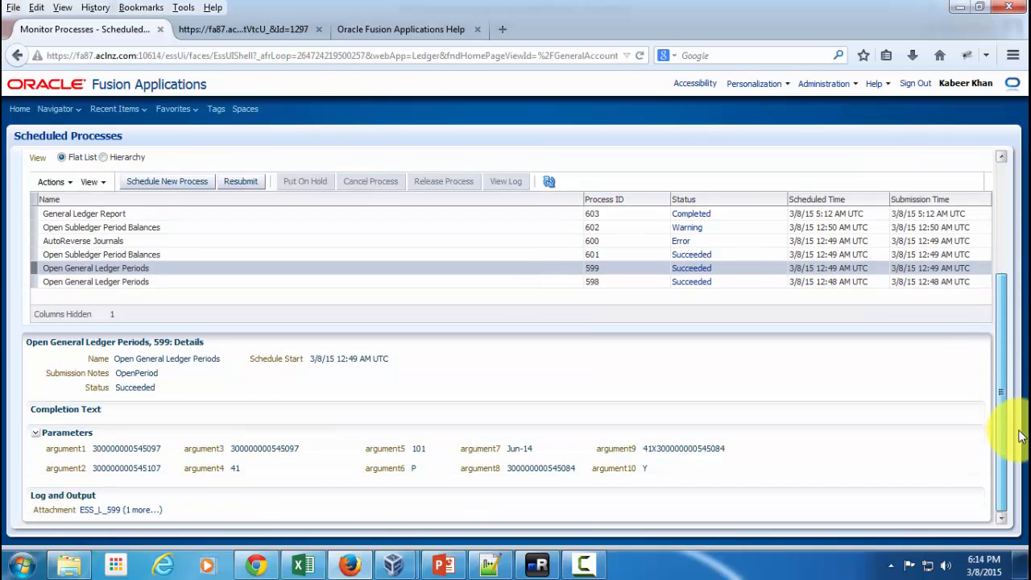
# Step: Open the attachments list of process 599, view the output file ESTANDARD139889730358200.txt, and return to the list
pyautogui.click(142, 510)
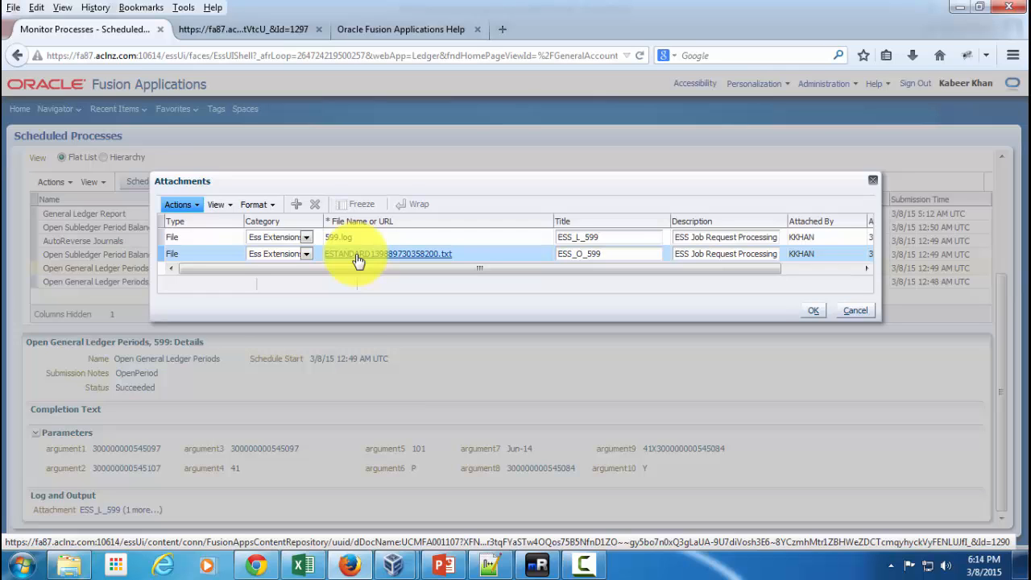
pyautogui.click(358, 257)
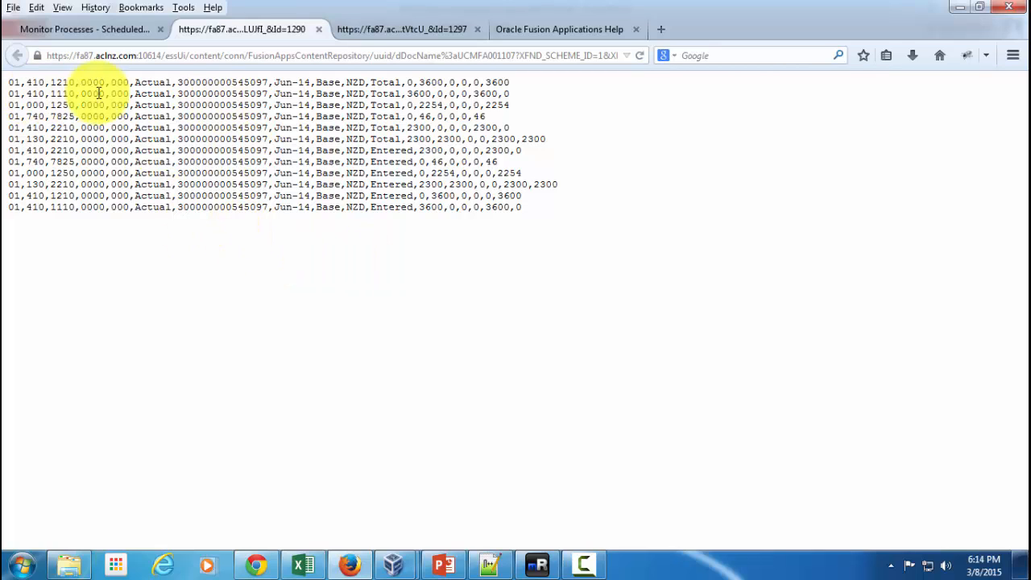
pyautogui.click(319, 29)
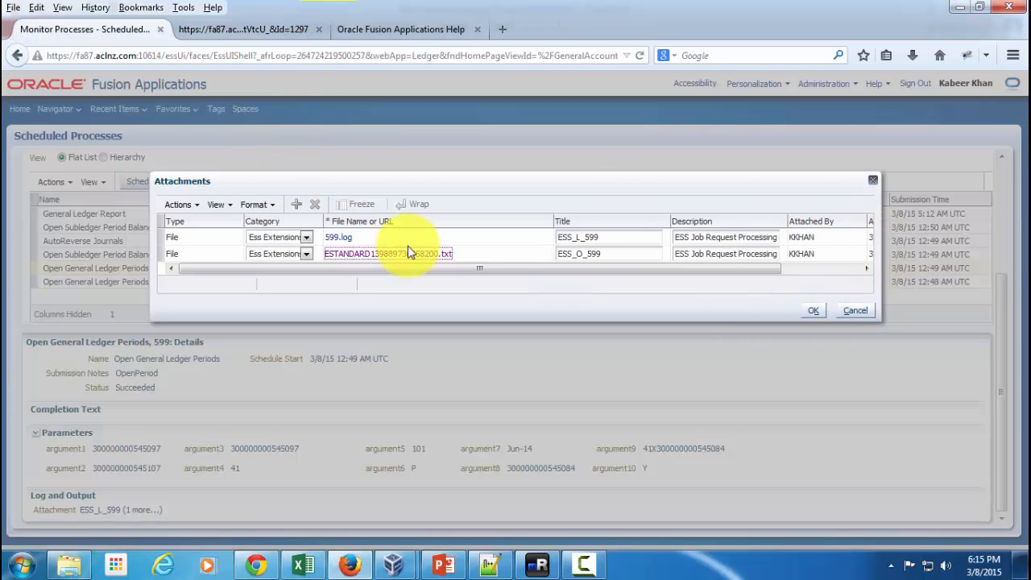
# Step: Open the log file 599.log from the attachments, look through its entries, and close it
pyautogui.click(338, 252)
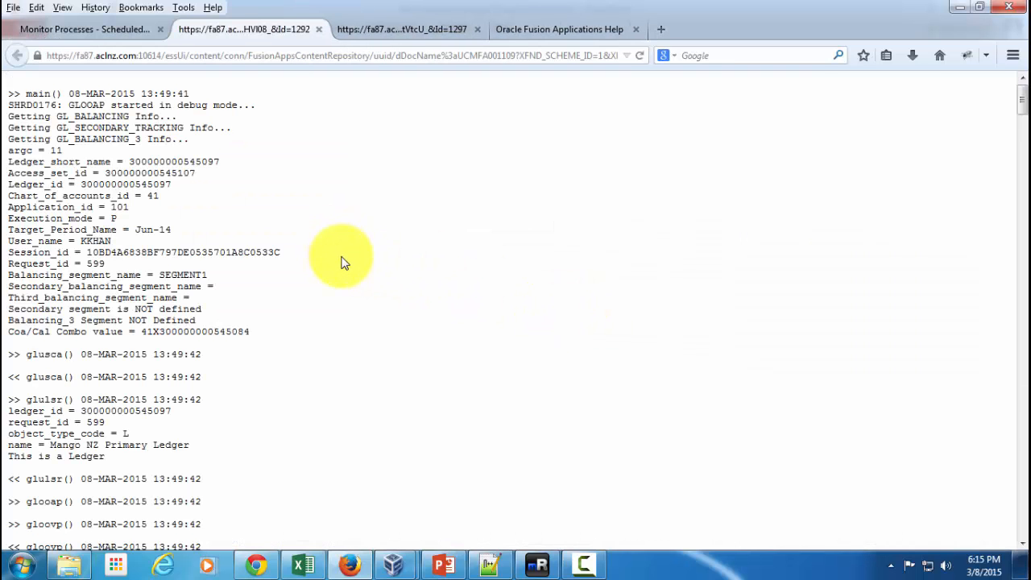
pyautogui.scroll(-4, 342, 262)
pyautogui.scroll(-10, 342, 262)
pyautogui.scroll(15, 343, 262)
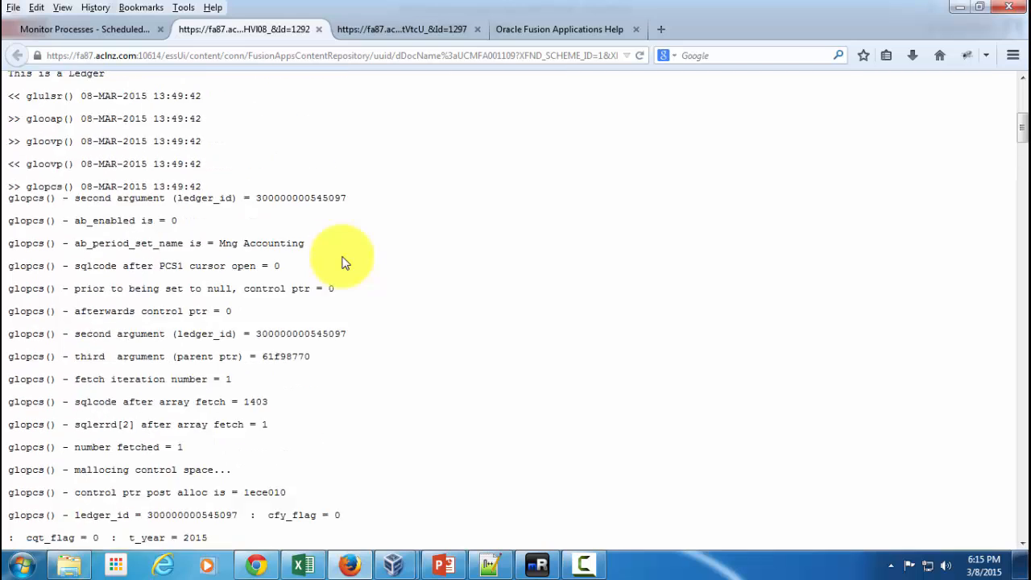
pyautogui.click(319, 30)
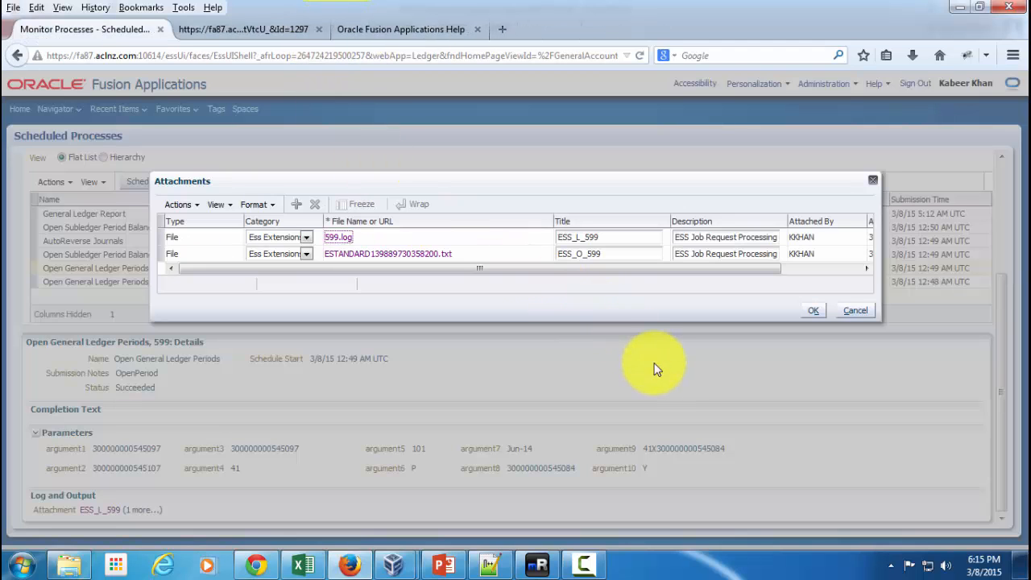